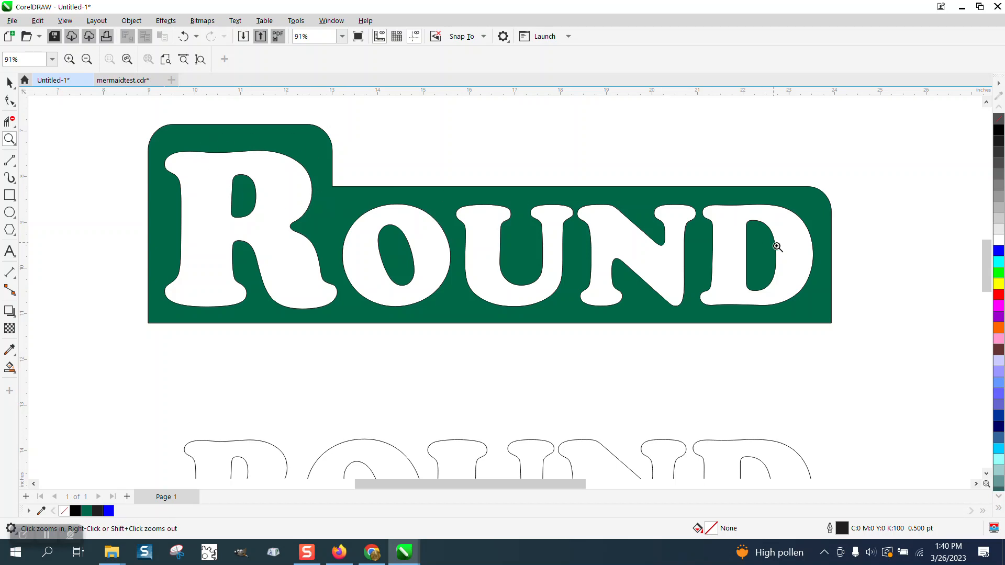
Move the outlined ROUND text slightly up and left, and break it apart into separate letters.
right_click(321, 156)
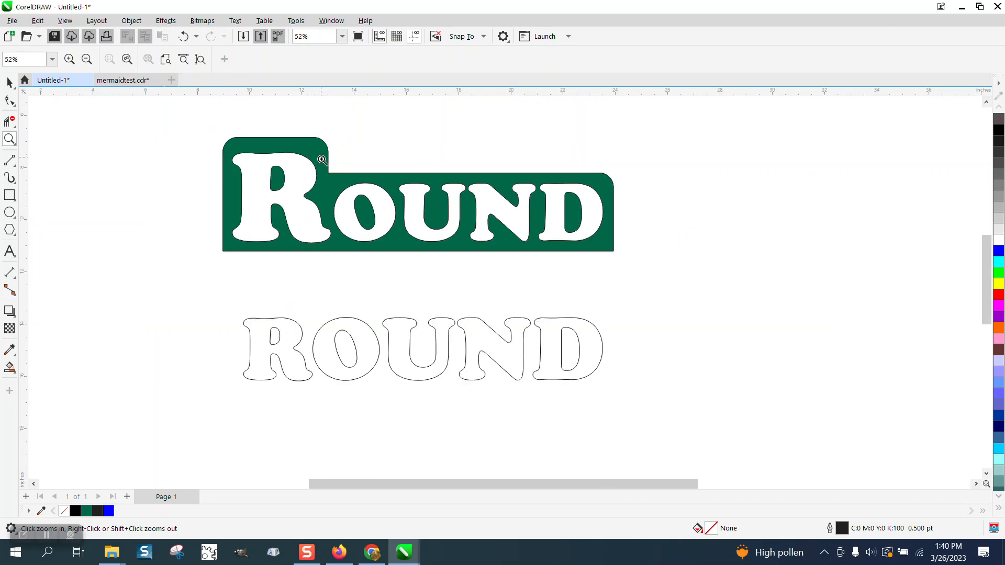
click(8, 82)
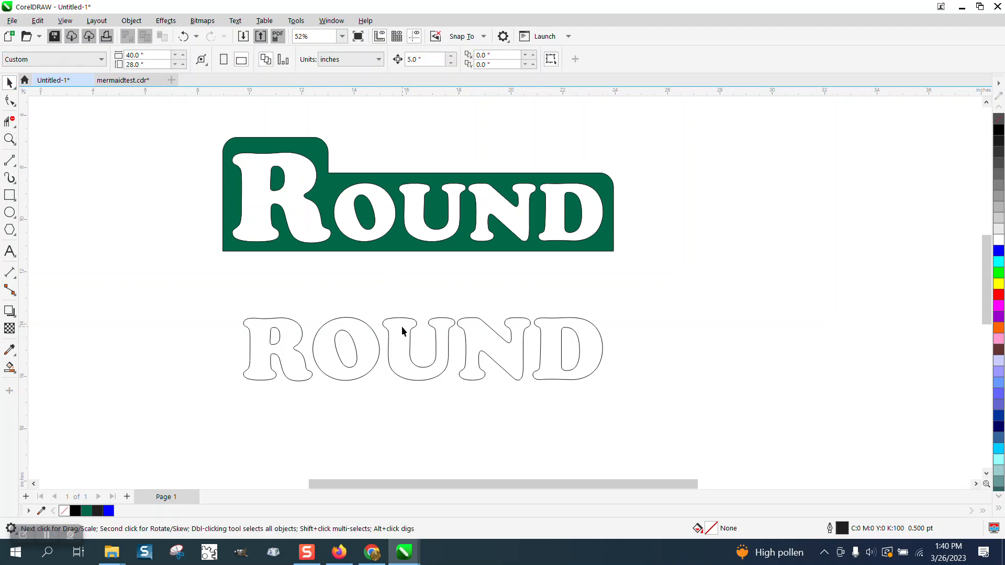
drag(412, 325, 401, 303)
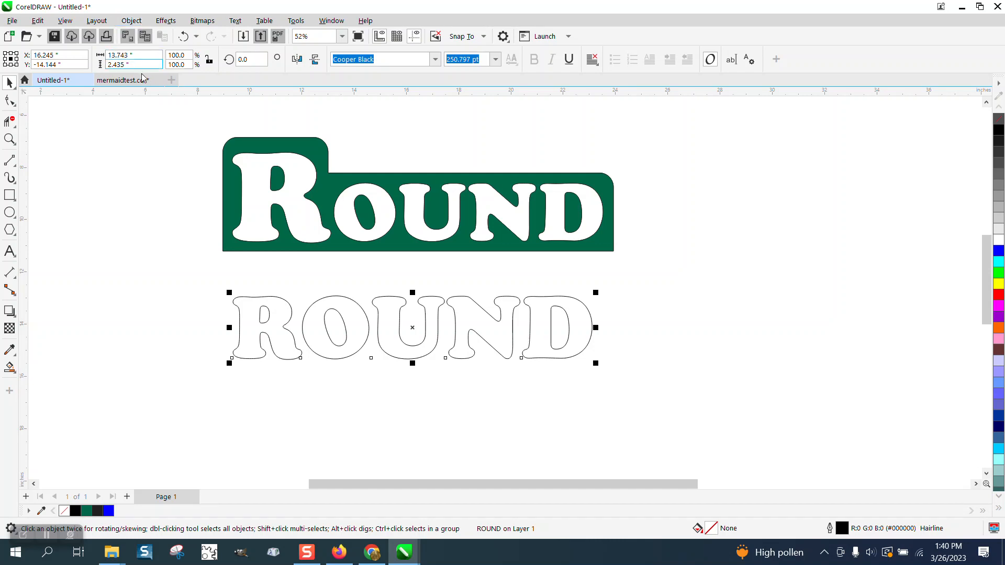
click(131, 20)
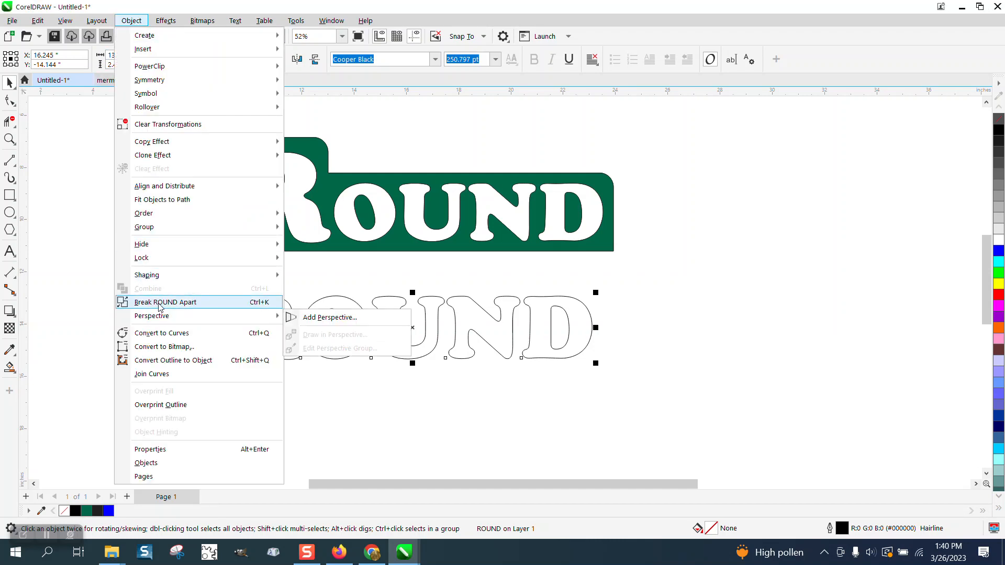
click(261, 303)
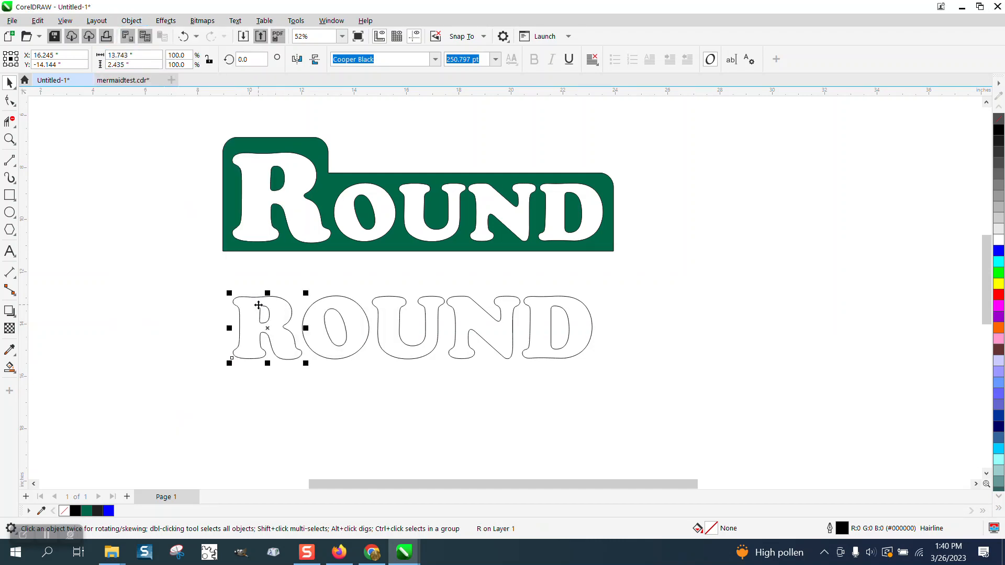
Set the font size of the outlined letter R to 325 pt.
click(9, 101)
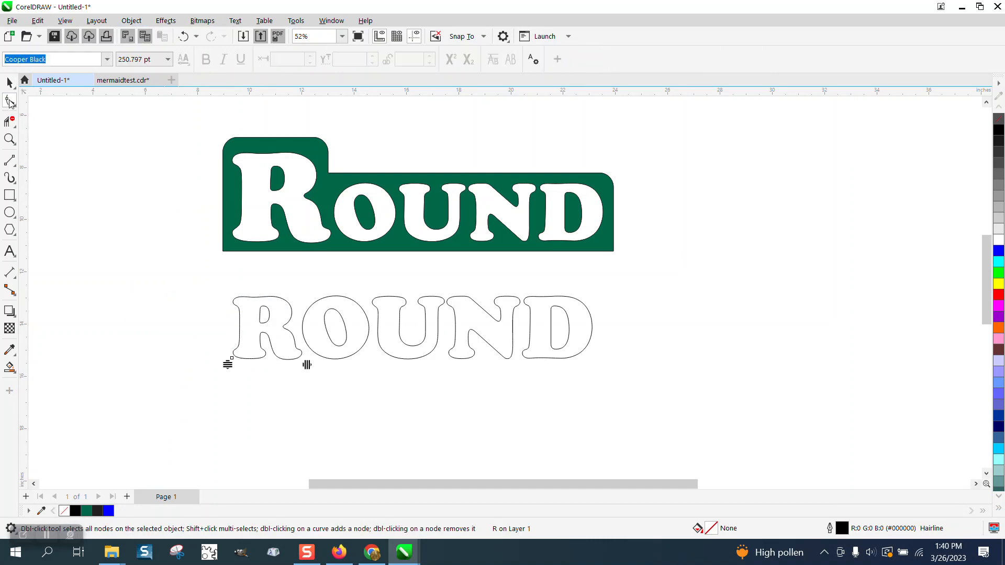
click(231, 359)
triple_click(154, 60)
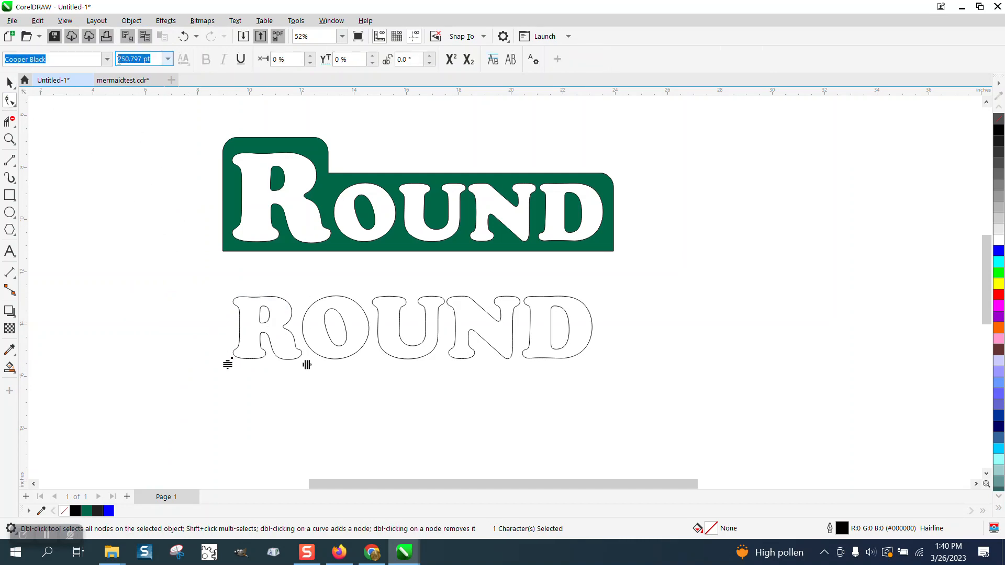
text(325)
key(Return)
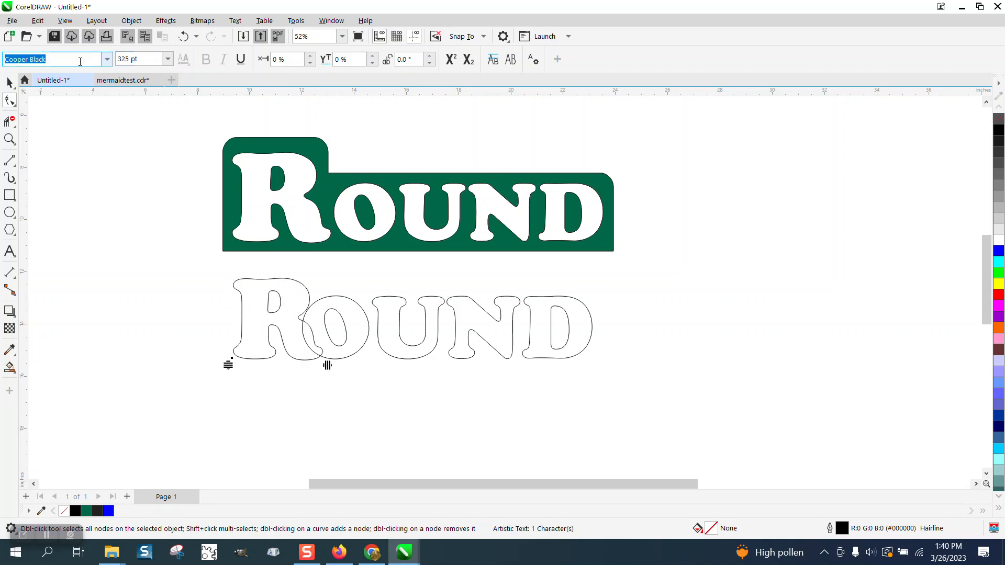
Move the enlarged R horizontally to the left until it no longer overlaps the O.
click(10, 81)
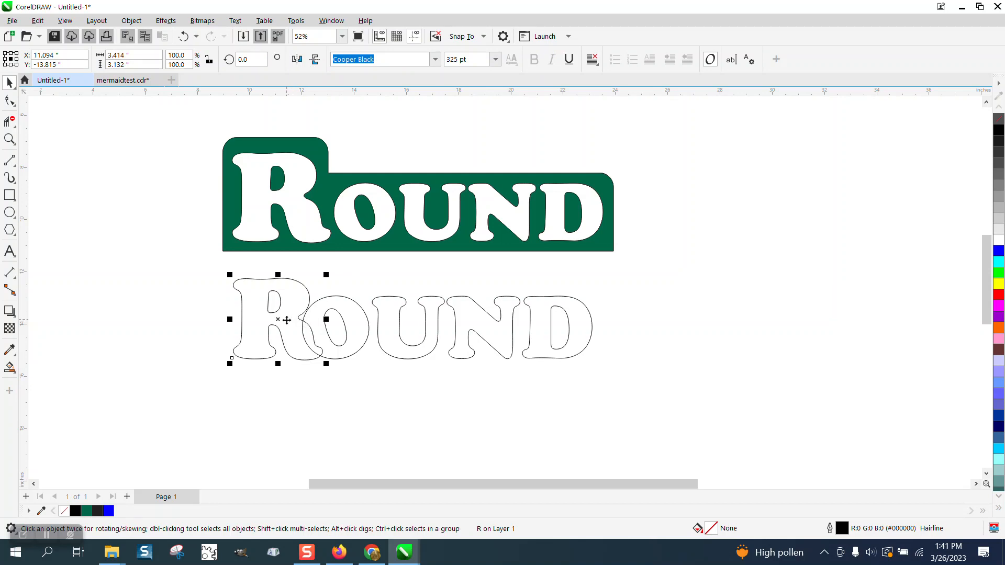
drag(287, 320, 260, 327)
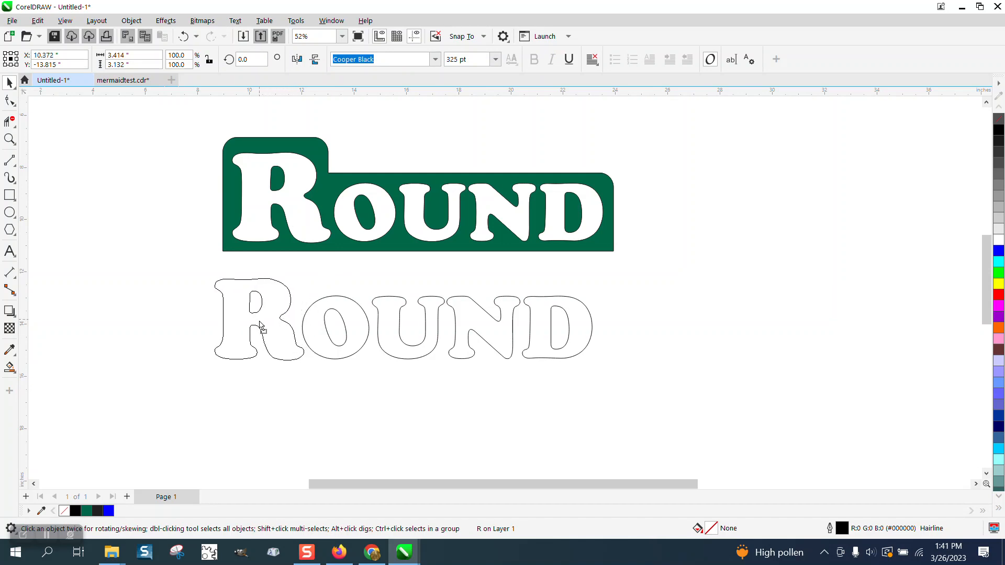
click(111, 297)
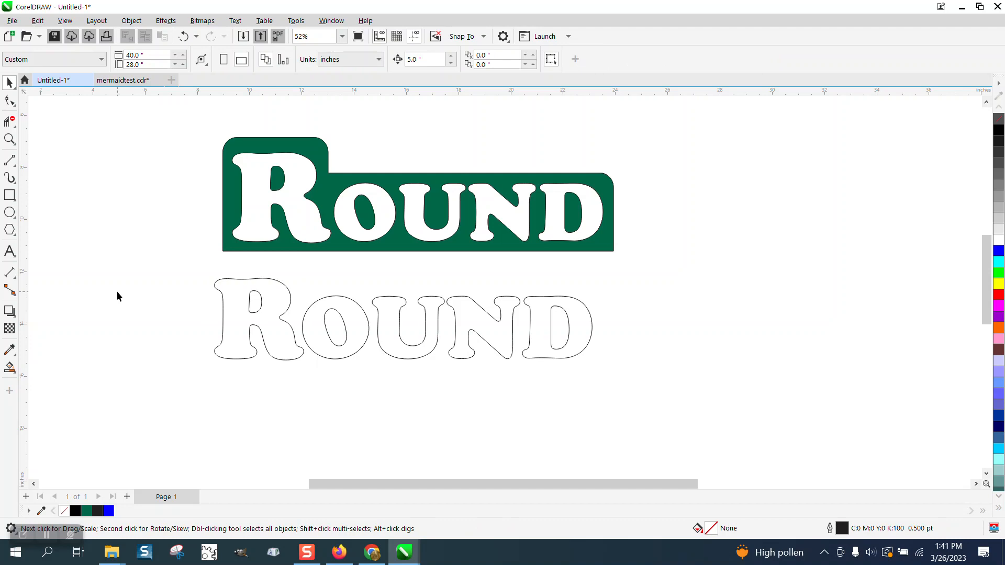
Create a rectangle that exactly frames the outlined letters O, U, N and D together.
click(356, 318)
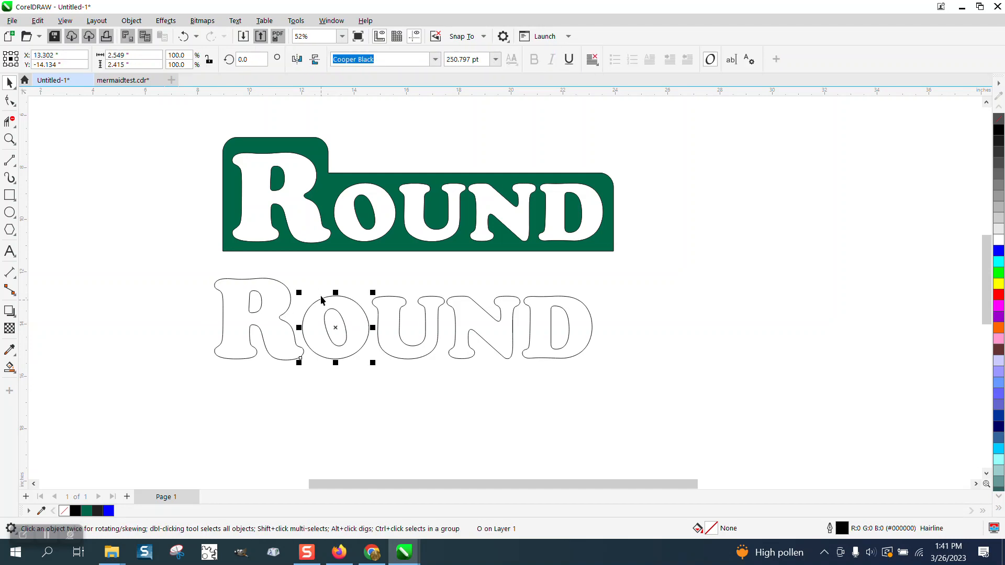
drag(294, 272, 324, 360)
drag(652, 384, 654, 385)
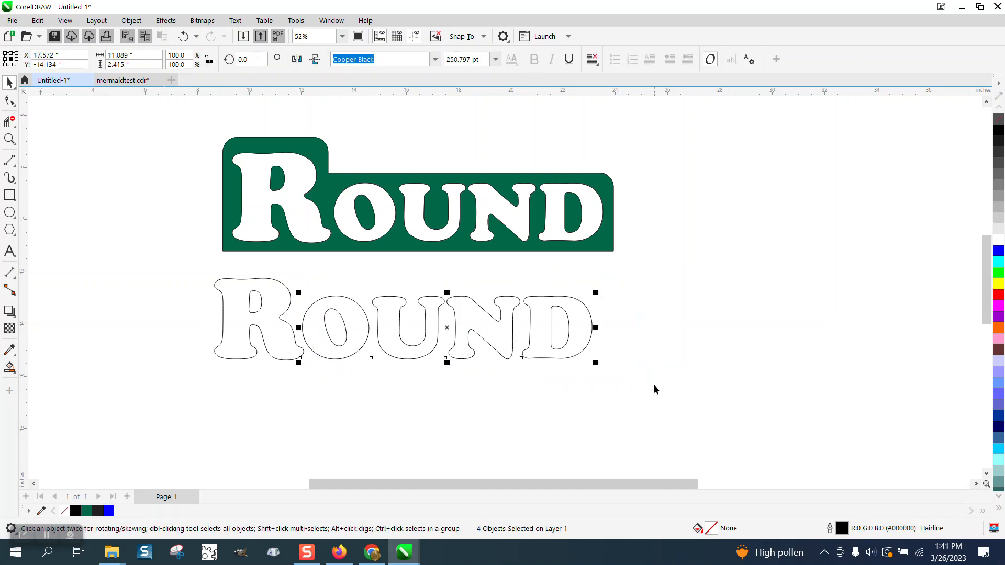
double_click(10, 196)
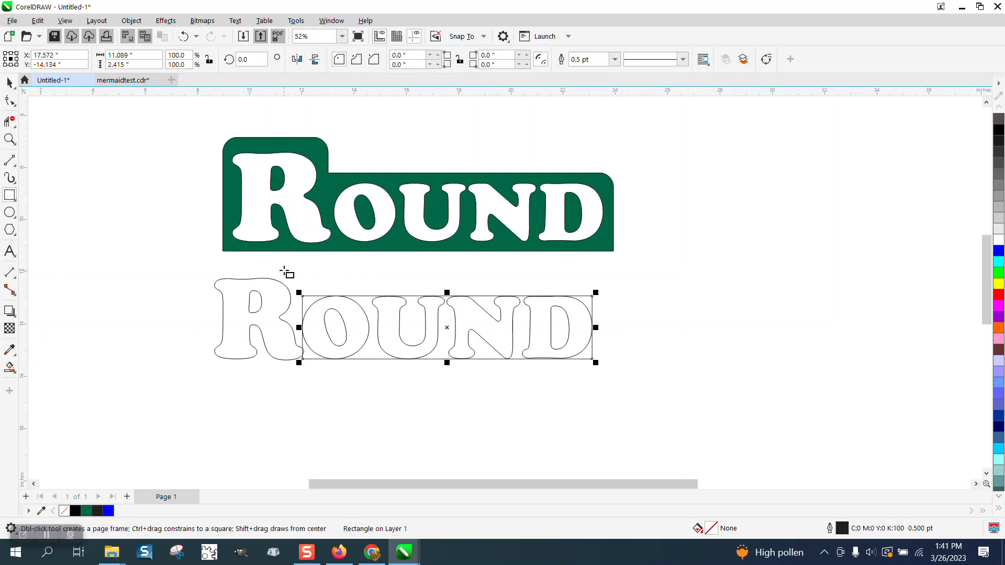
Create a rectangle that exactly frames the enlarged outlined R.
click(10, 82)
click(214, 259)
click(275, 286)
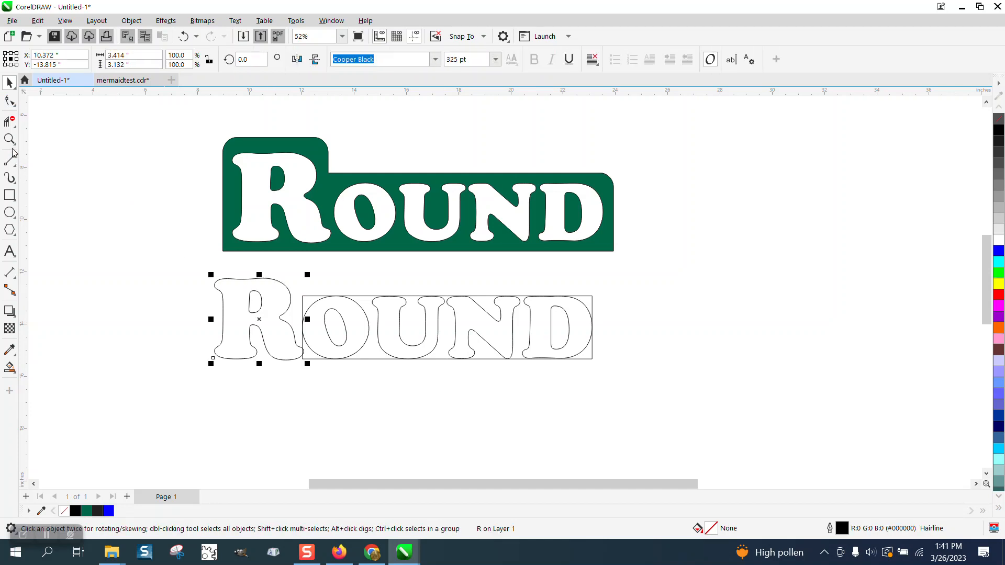
click(10, 195)
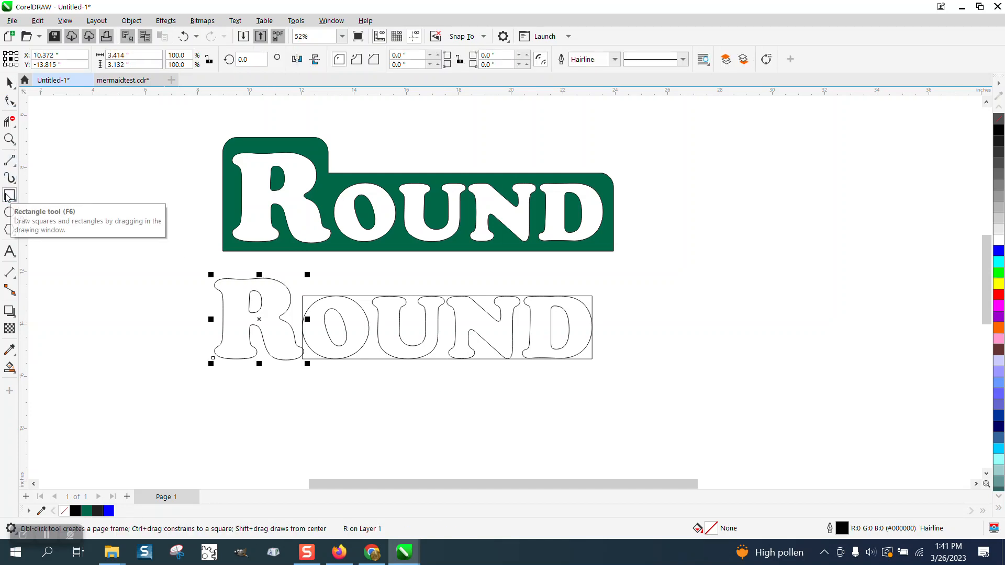
double_click(10, 195)
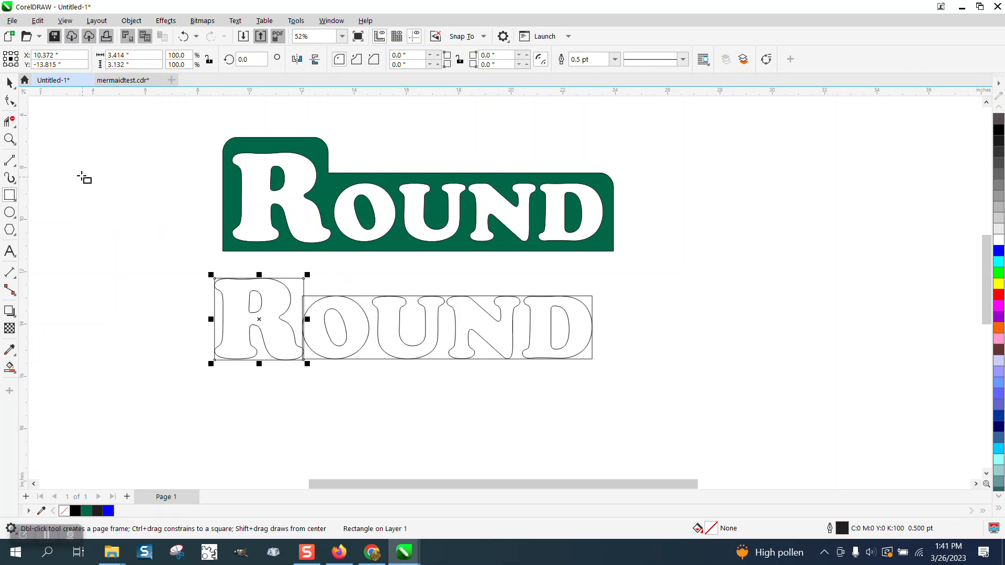
click(9, 82)
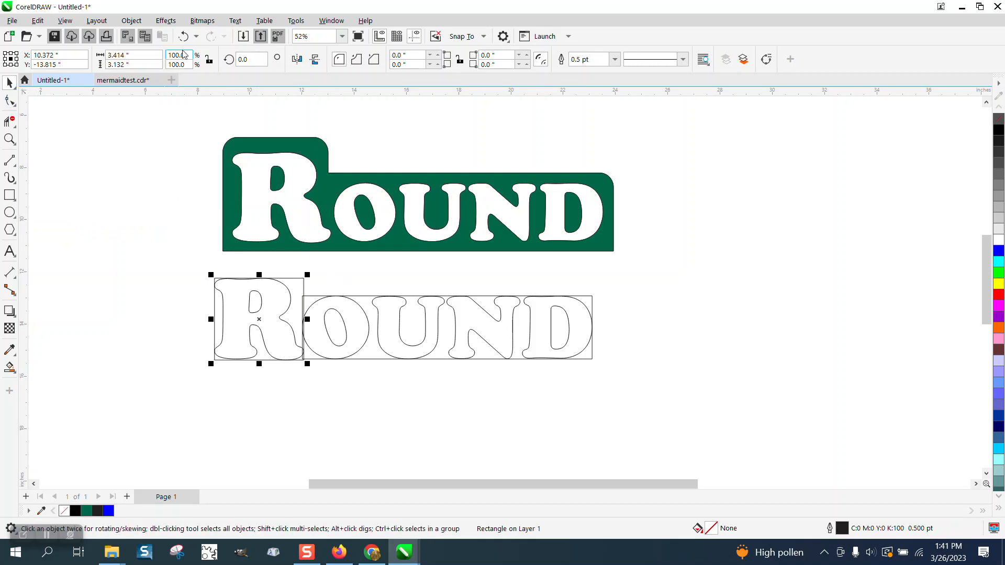
Apply a one-step outside contour with a 0.25" offset to the R rectangle and to the OUND rectangle.
click(167, 22)
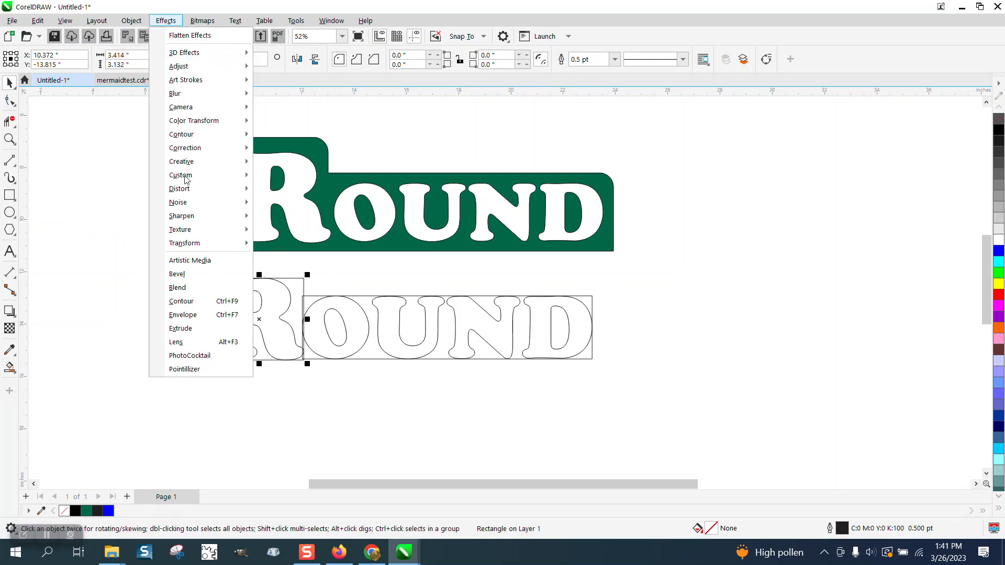
click(183, 302)
click(870, 150)
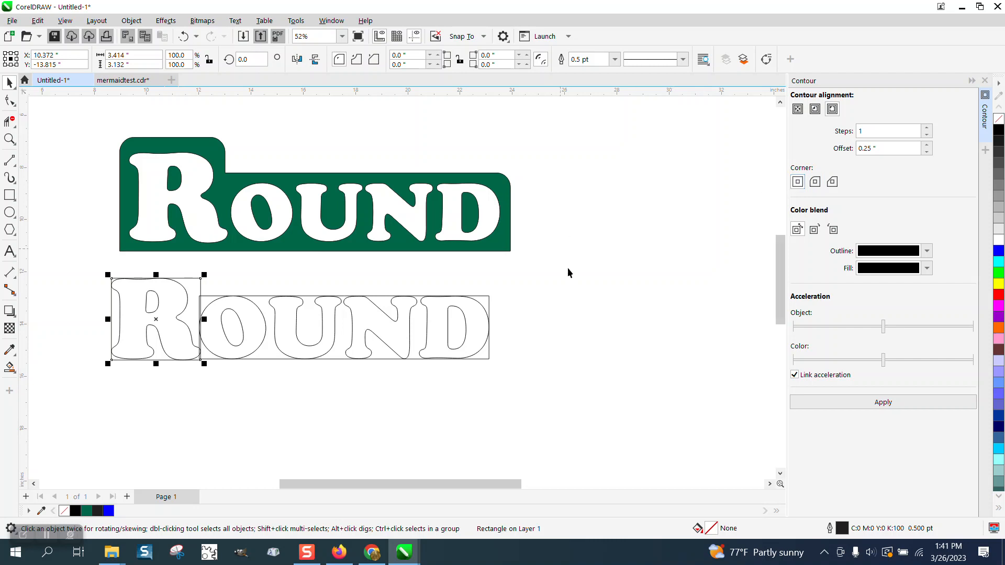
click(884, 403)
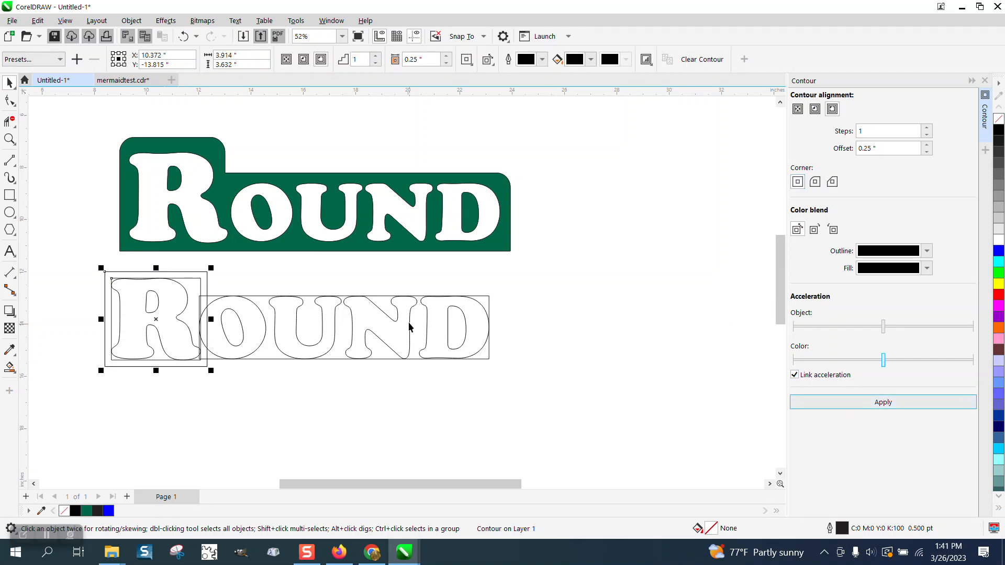
click(389, 301)
click(883, 403)
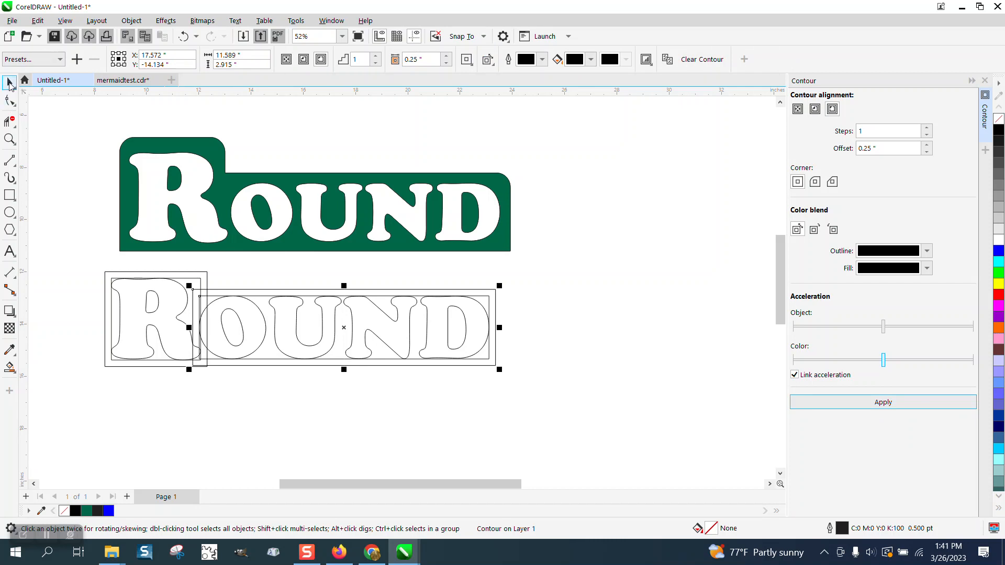
Move the outlined R straight down 5", out of its contoured rectangle.
click(10, 139)
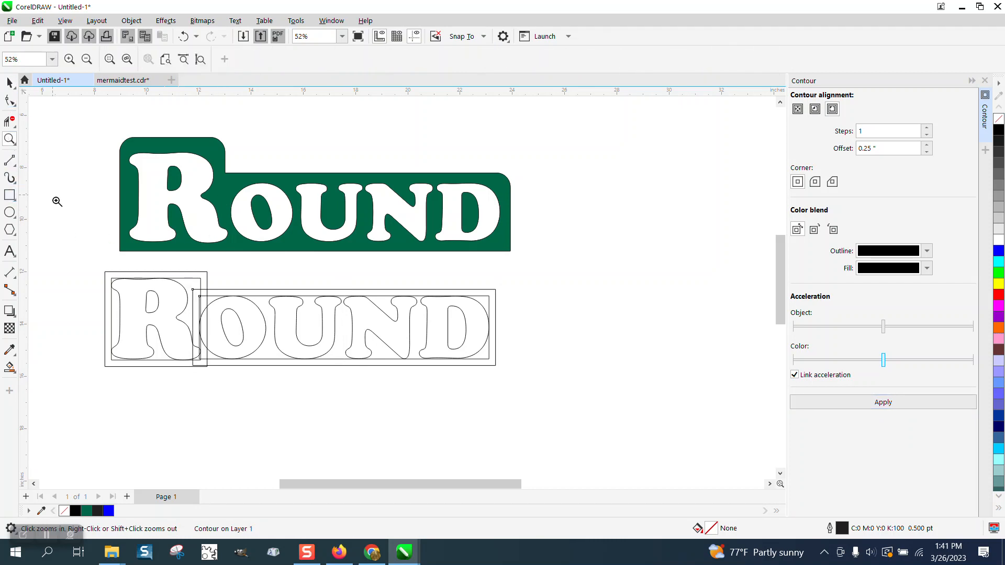
click(388, 384)
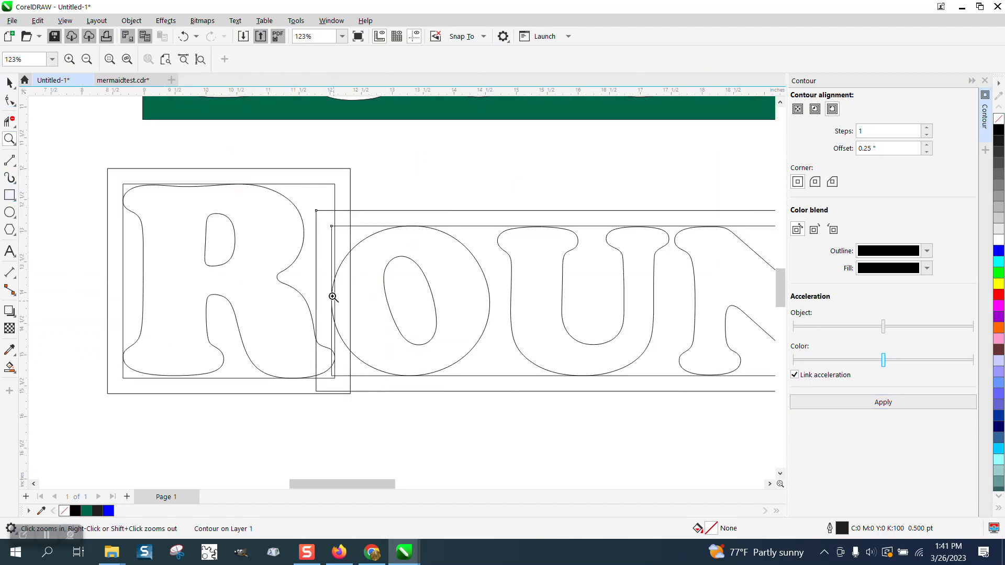
scroll(327, 256, down, 1)
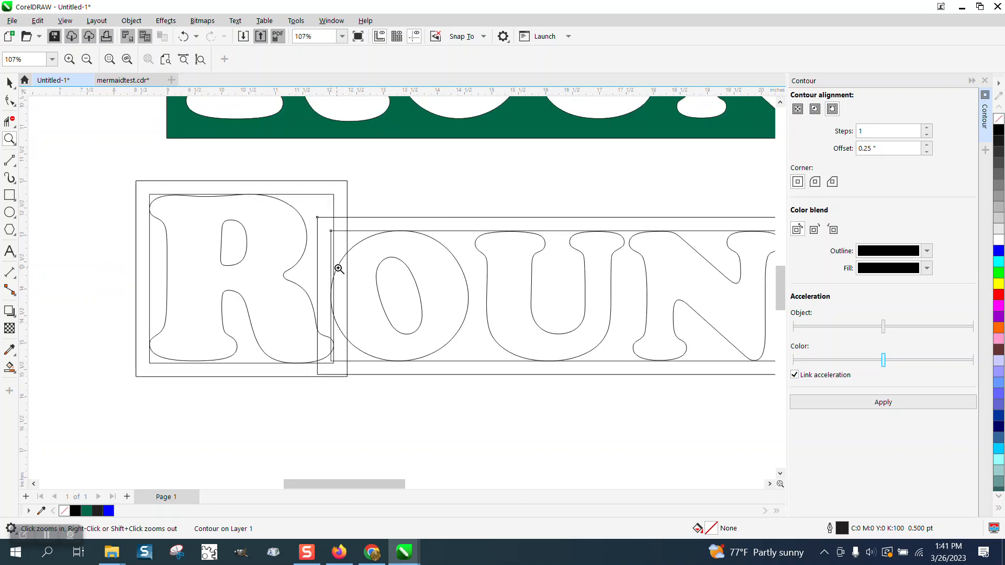
scroll(337, 269, down, 1)
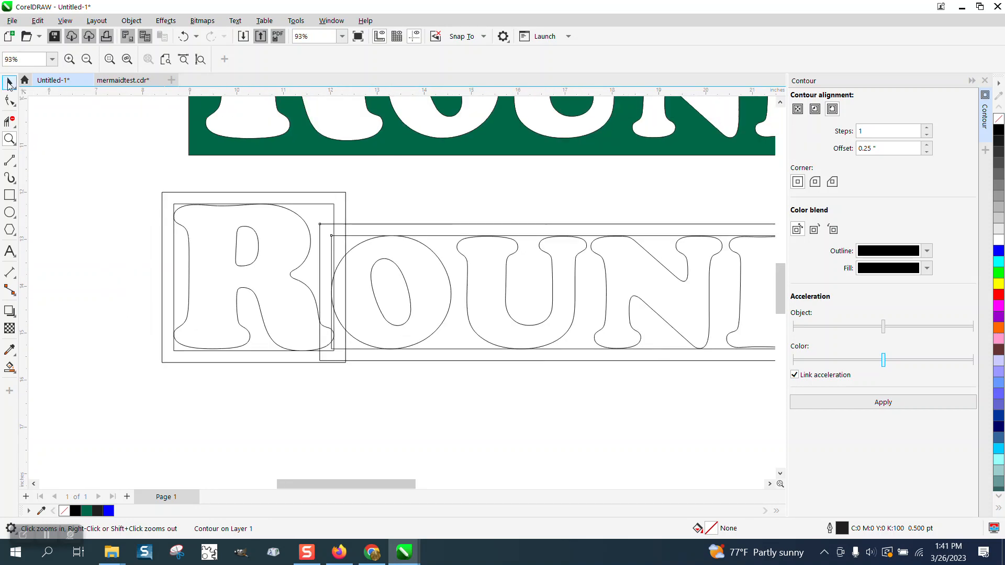
click(9, 82)
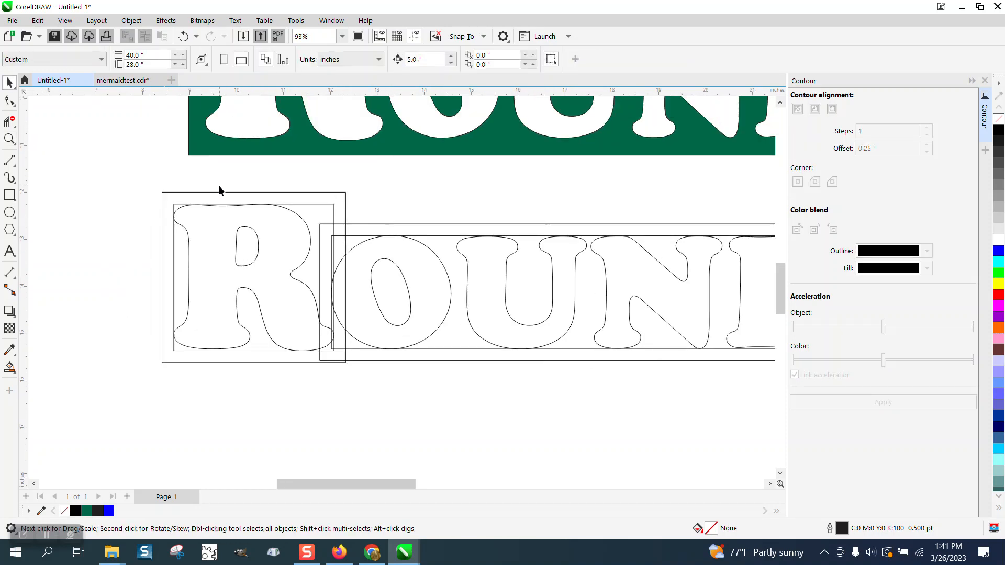
click(301, 218)
key(Down)
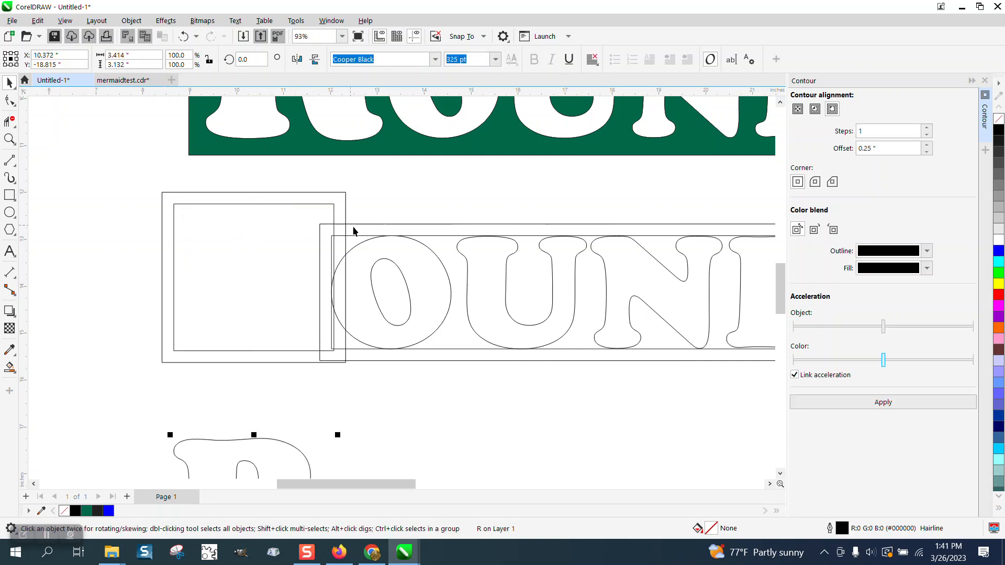
Move the outlined letters O, U, N and D one by one straight down 5", level with the R.
click(426, 249)
key(Down)
click(467, 256)
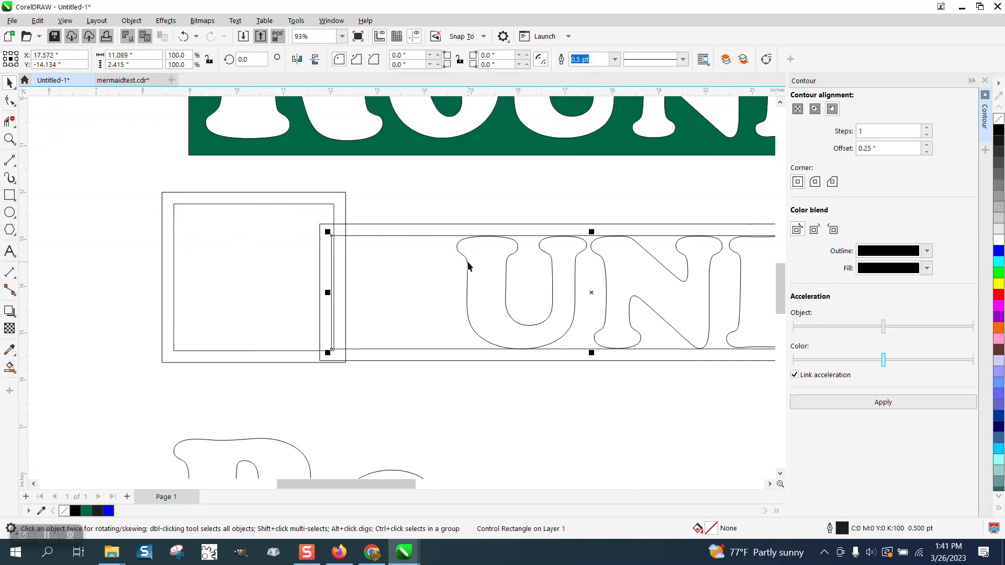
key(Down)
click(603, 278)
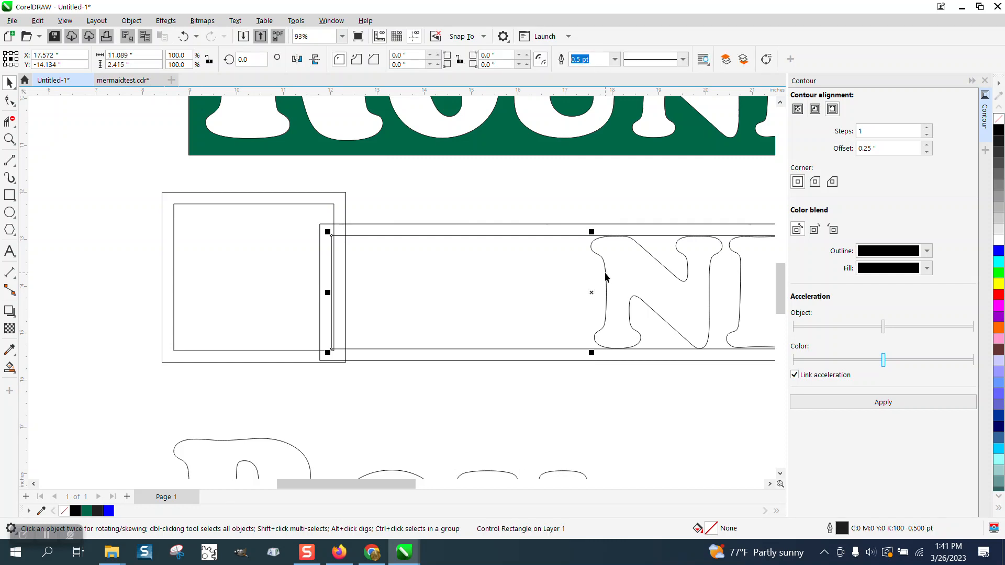
click(602, 275)
key(Down)
click(742, 283)
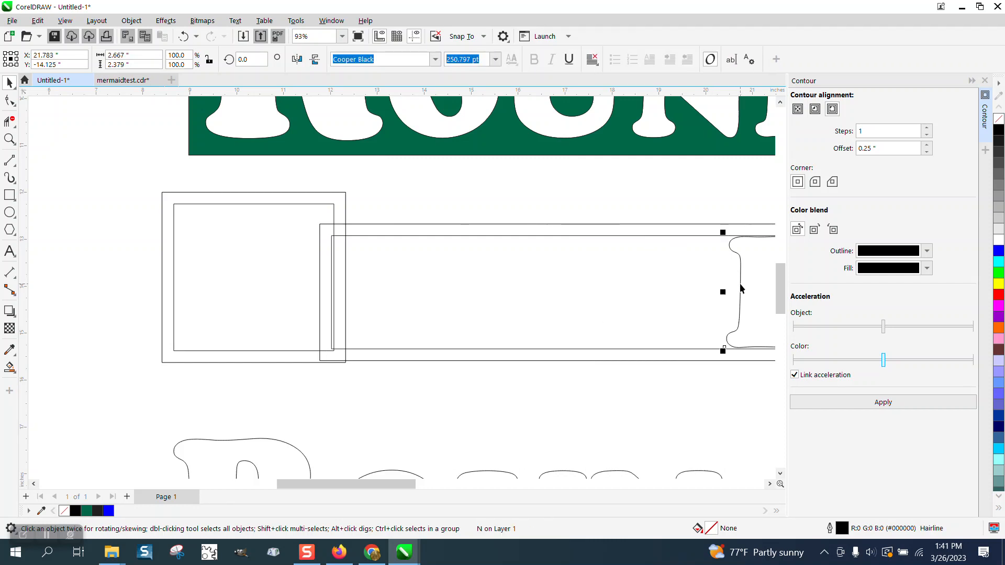
key(Down)
Break both contours apart from their rectangles so that all four rectangles are separate objects.
scroll(589, 297, down, 3)
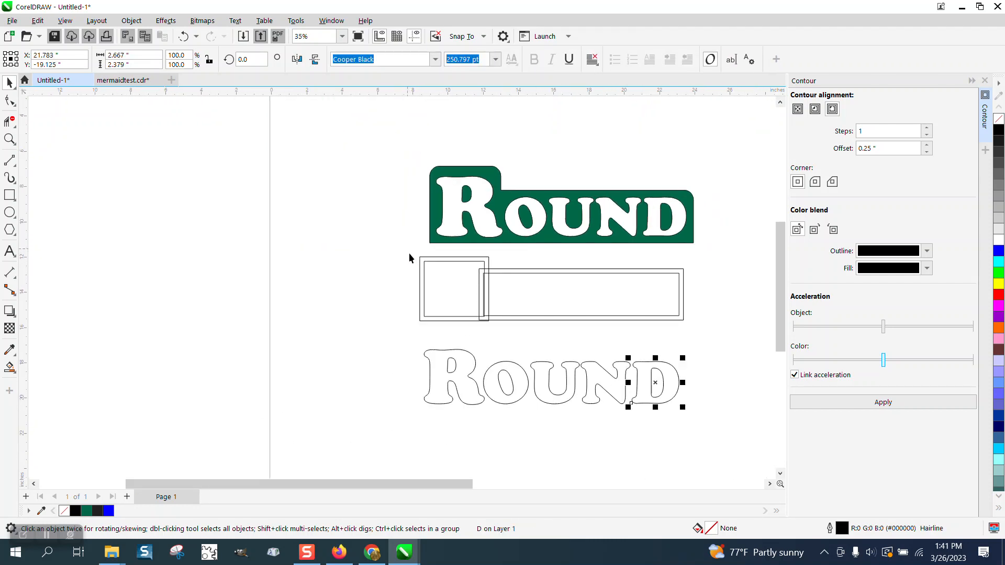
drag(409, 253, 731, 337)
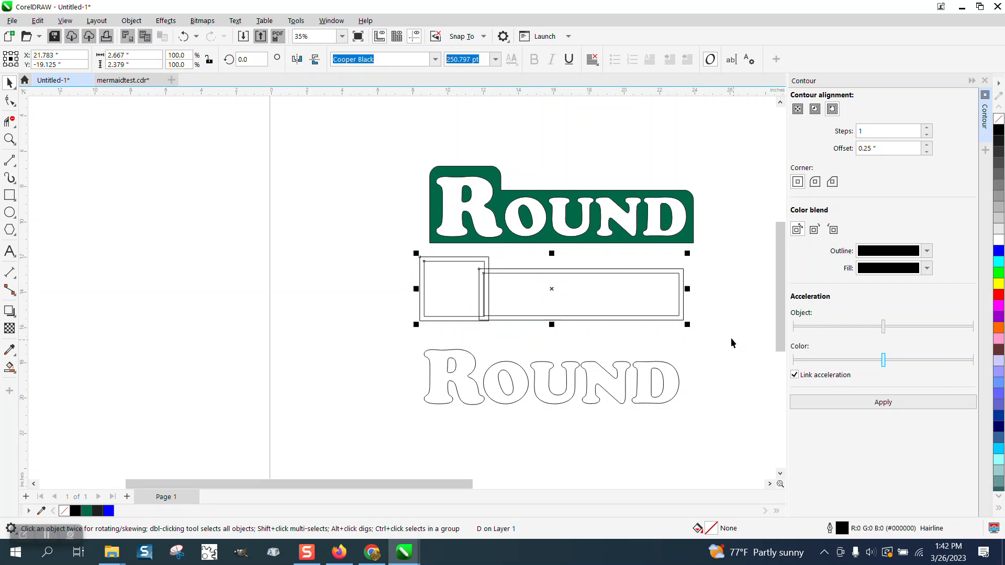
click(131, 20)
click(204, 303)
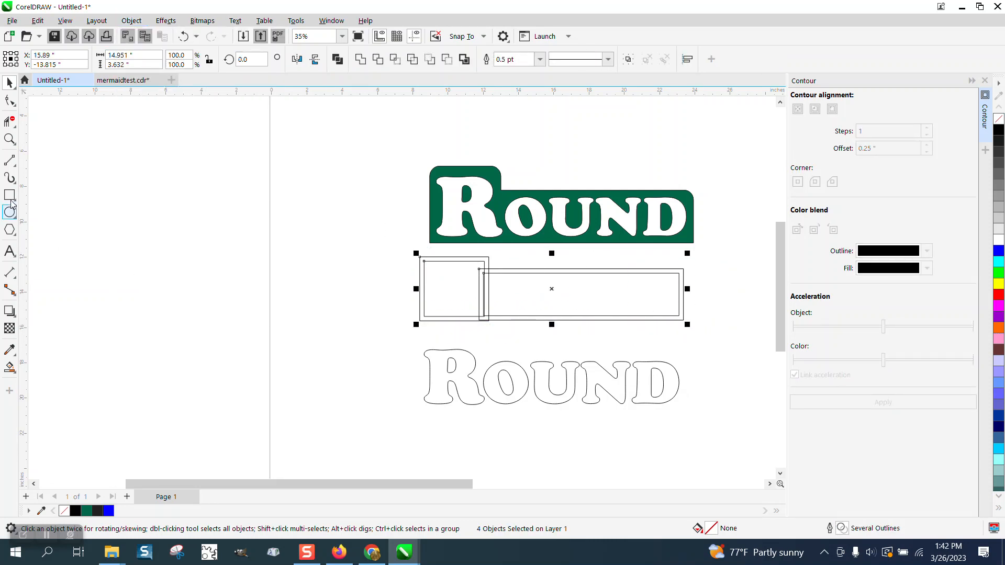
click(10, 139)
drag(406, 251, 713, 352)
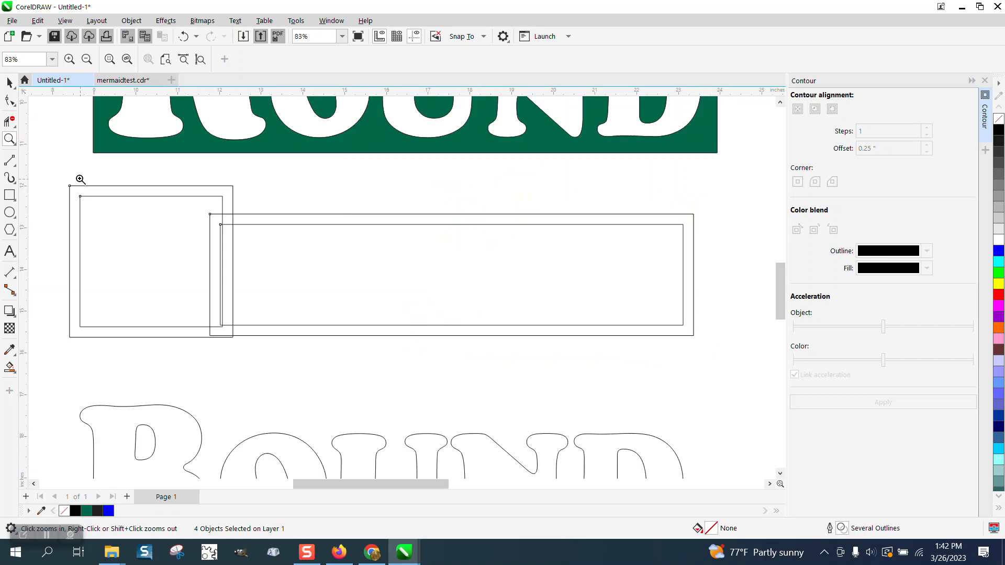
Delete the two inner original rectangles, keeping only the outer contour rectangles for the R and for OUND.
click(9, 83)
click(110, 192)
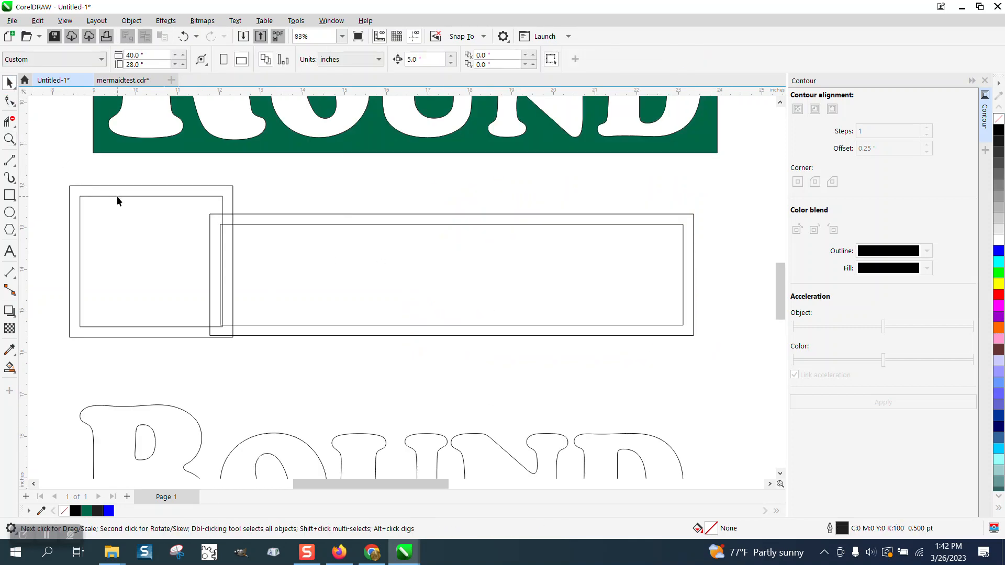
click(117, 196)
key(Delete)
click(251, 225)
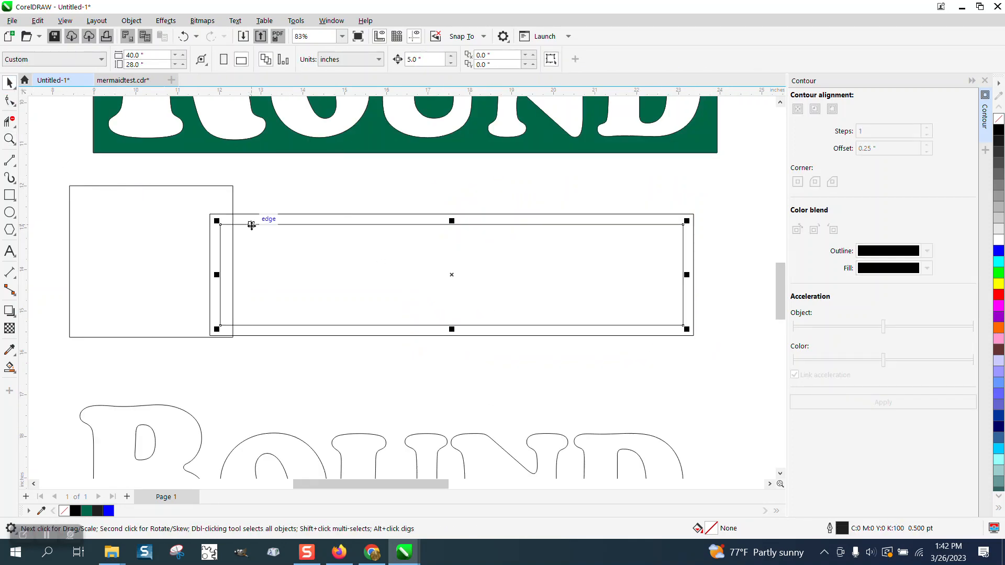
key(Delete)
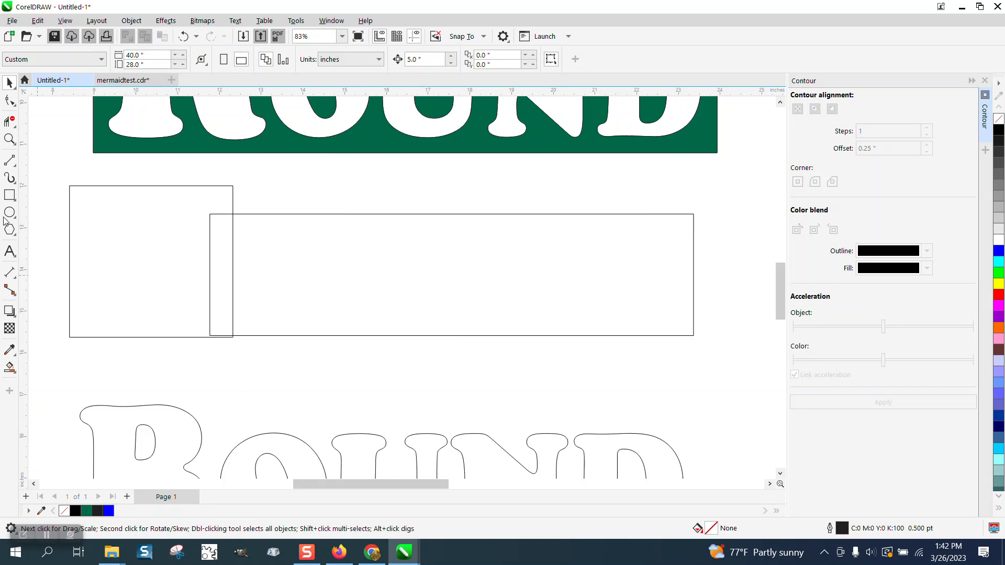
click(9, 139)
drag(178, 229, 359, 388)
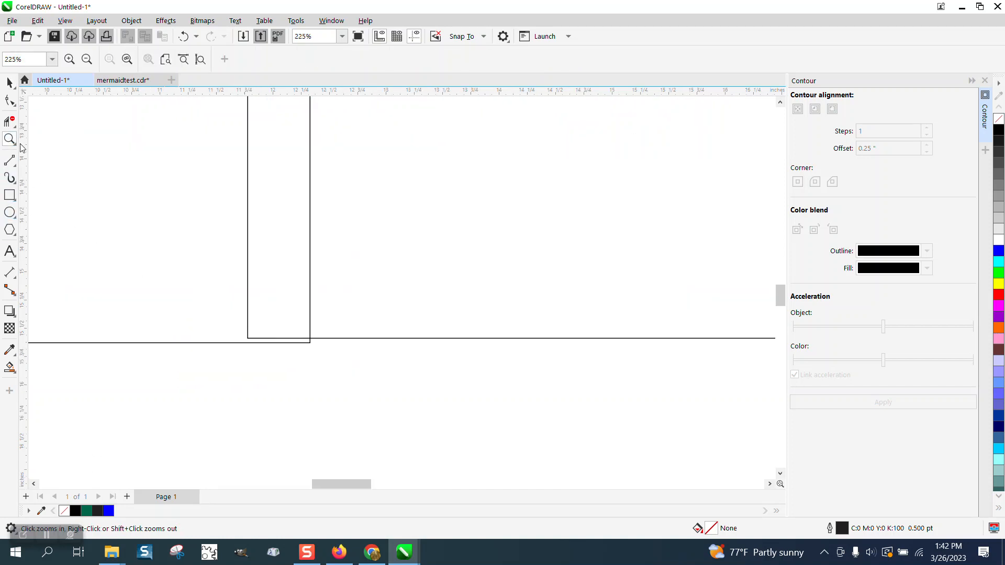
click(10, 101)
click(250, 340)
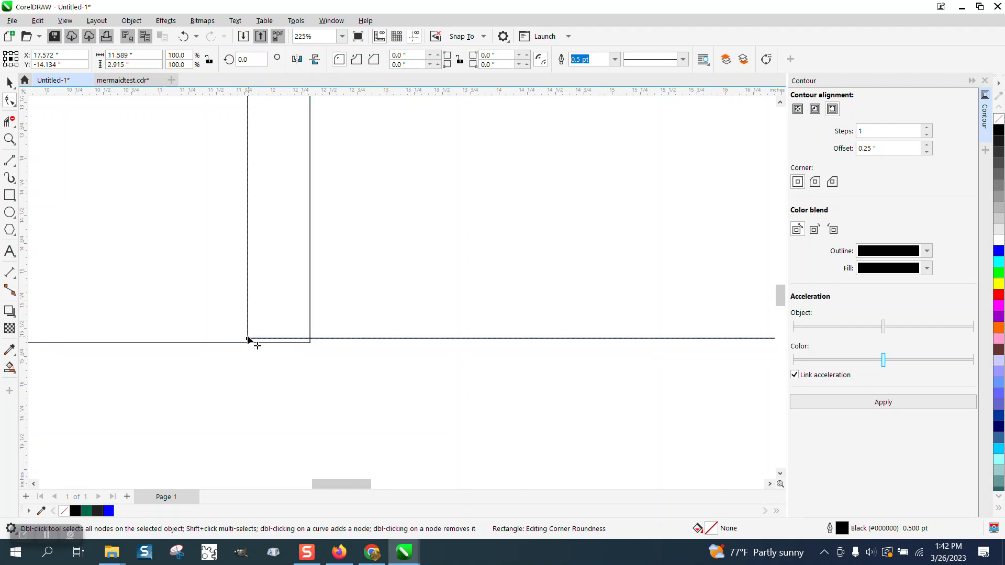
scroll(249, 340, down, 3)
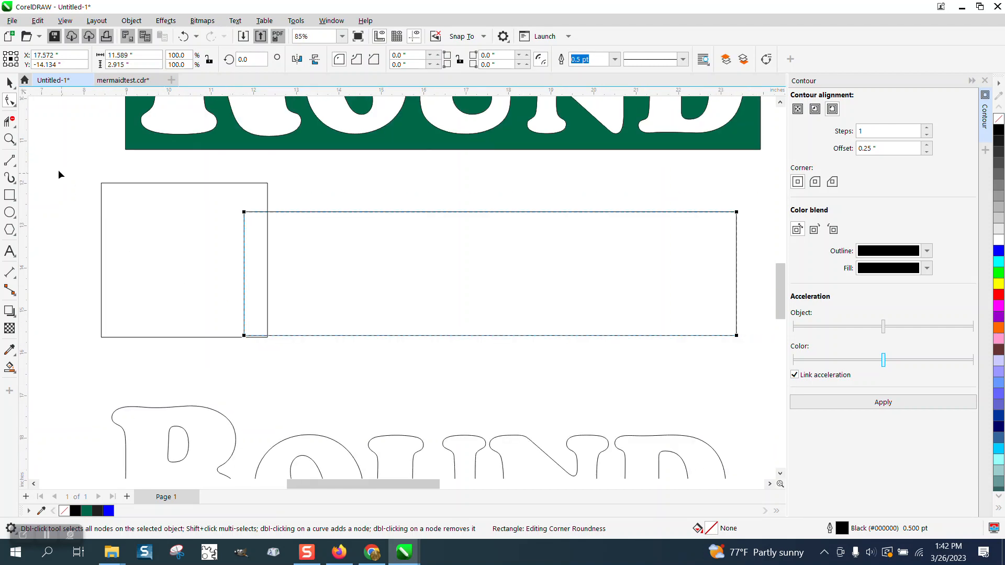
Move the wide OUND rectangle slightly down so its bottom edge lines up with the bottom edge of the R rectangle.
click(9, 83)
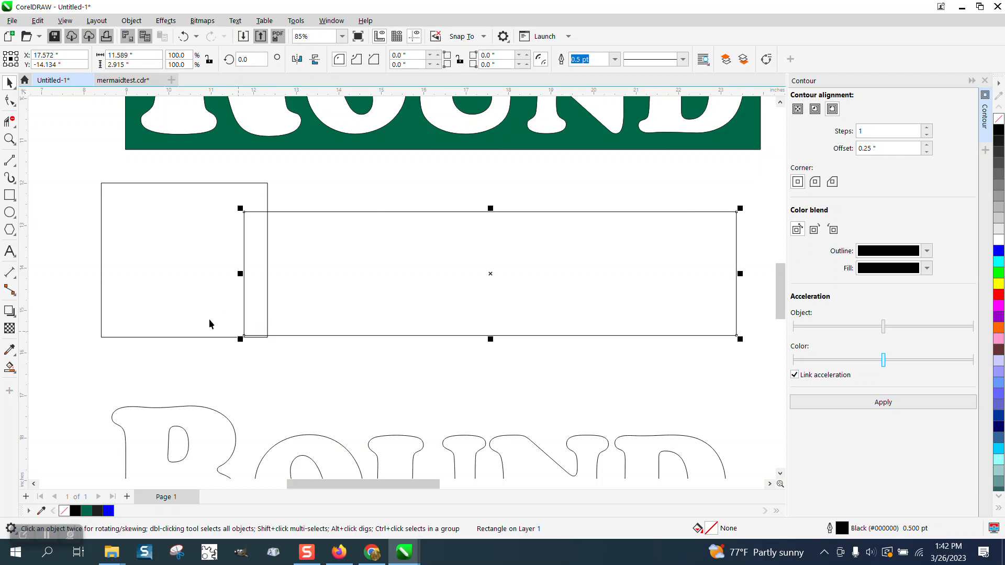
click(9, 138)
drag(224, 315, 331, 368)
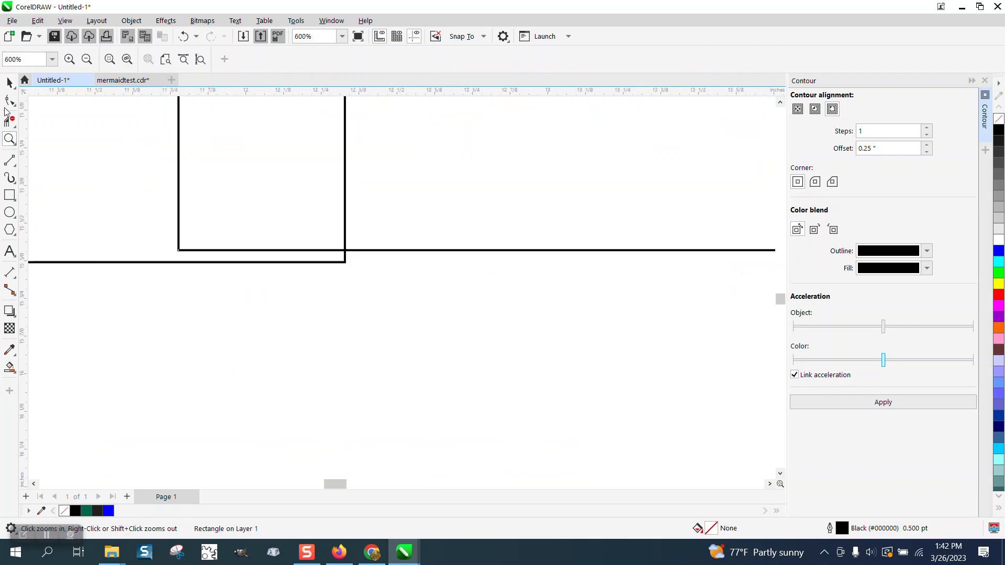
key(space)
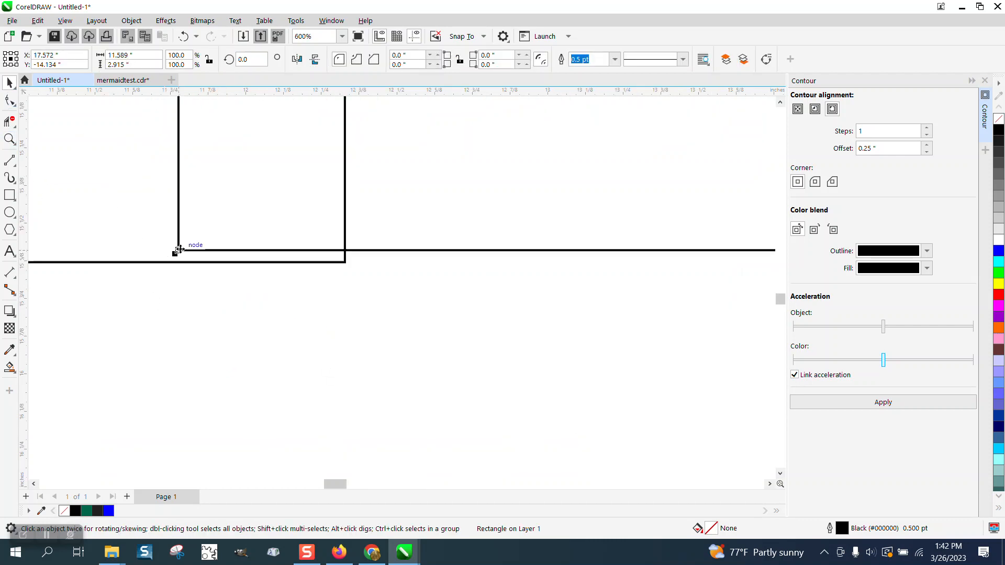
drag(179, 249, 179, 262)
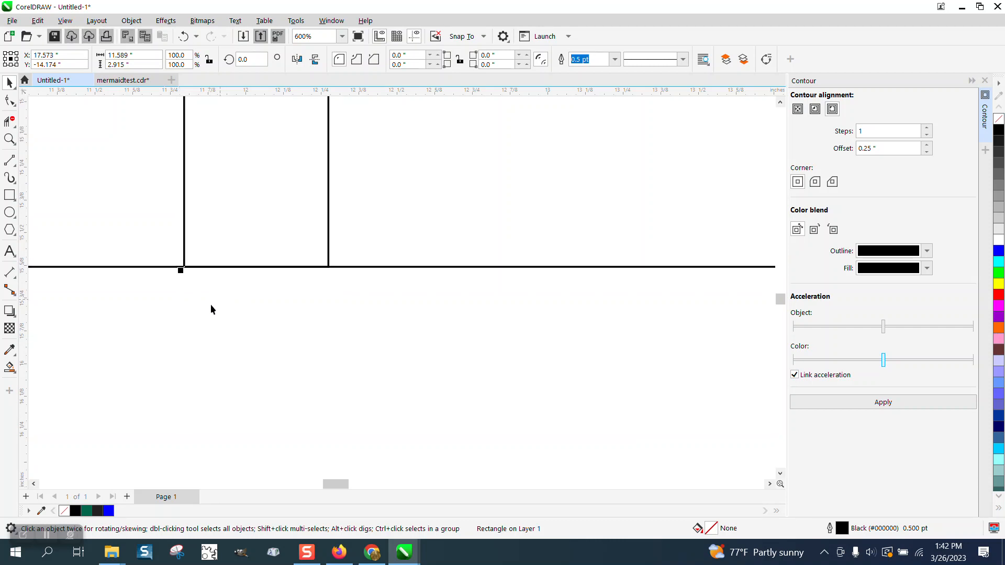
Unlink the corners of the R rectangle and round its two top corners with a 0.5" radius.
scroll(180, 291, down, 10)
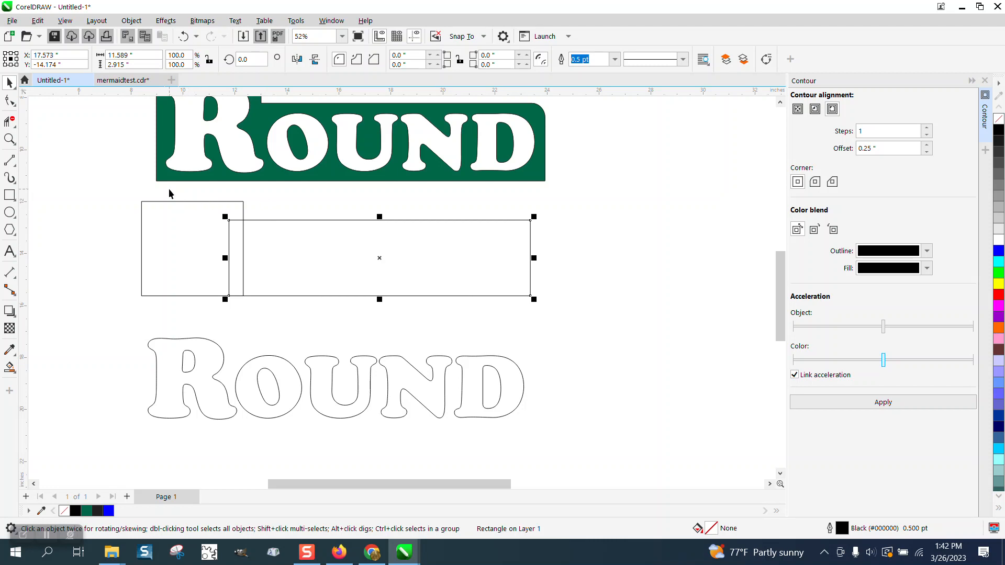
click(176, 202)
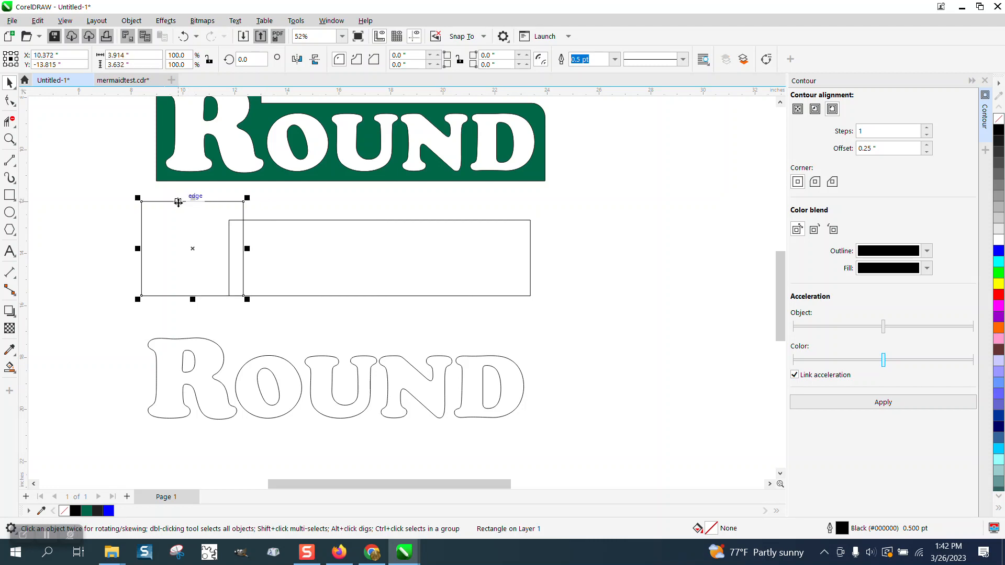
click(459, 61)
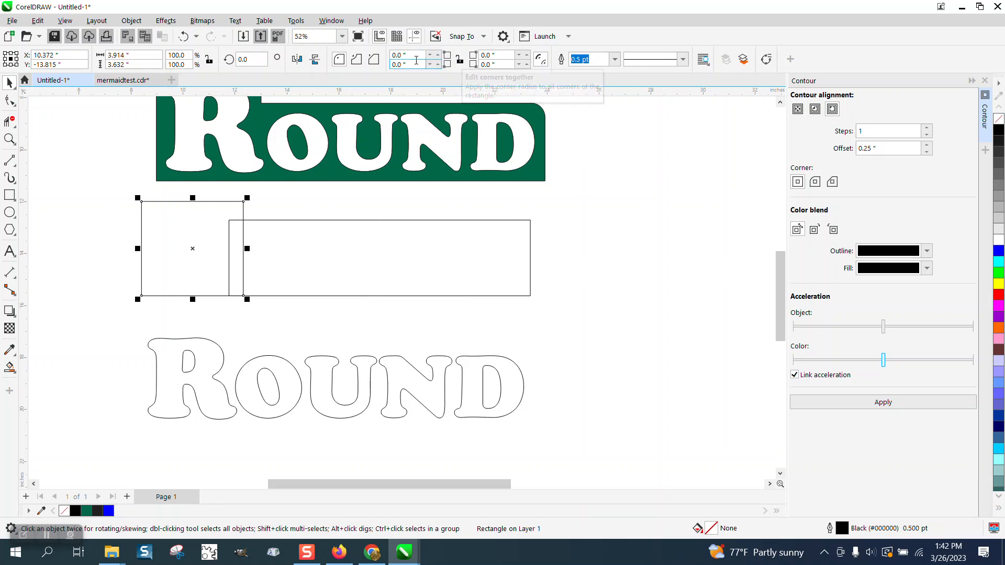
click(415, 56)
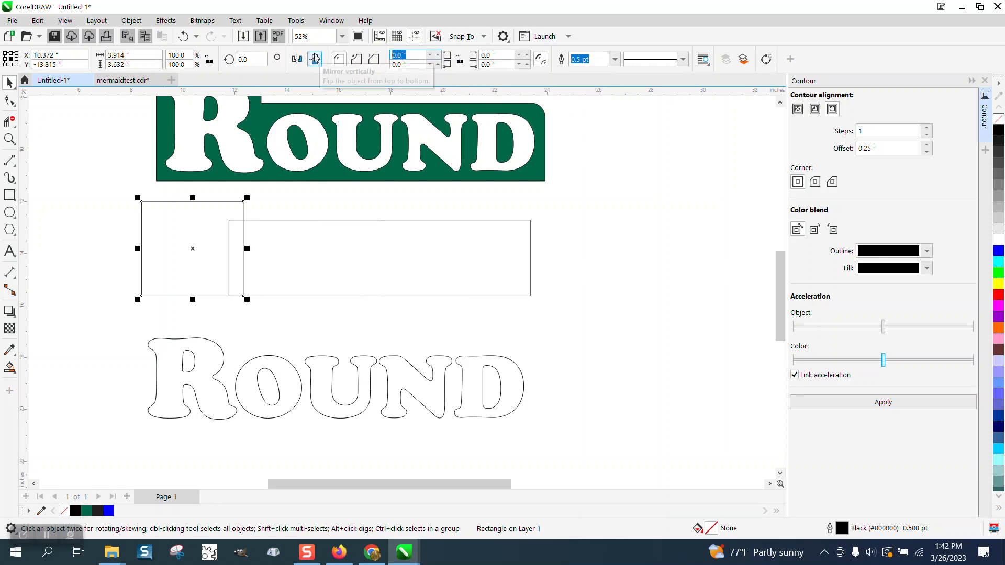
text(.5)
click(503, 60)
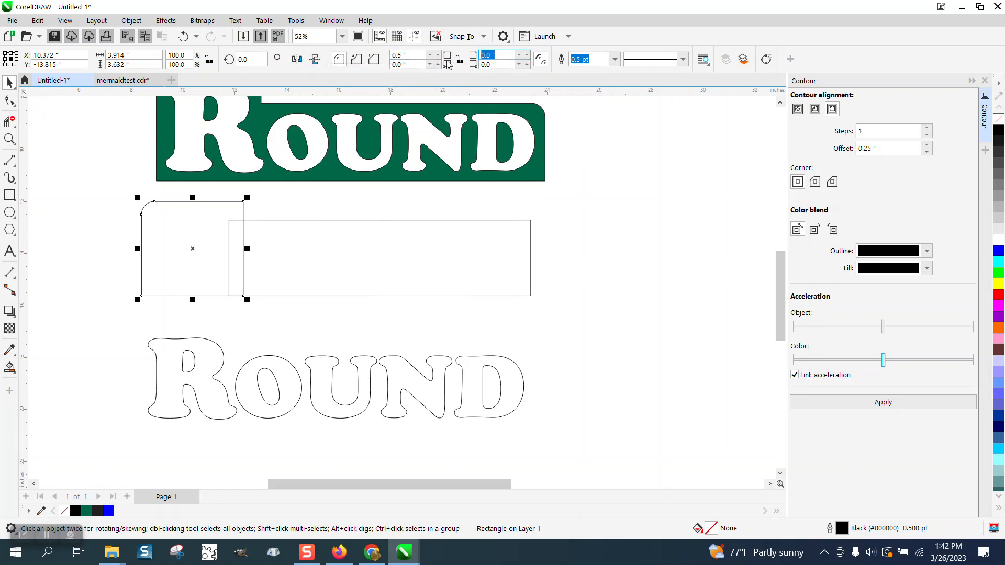
text(.5)
key(Return)
Round only the top-right corner of the OUND rectangle with a 0.5" radius.
click(529, 226)
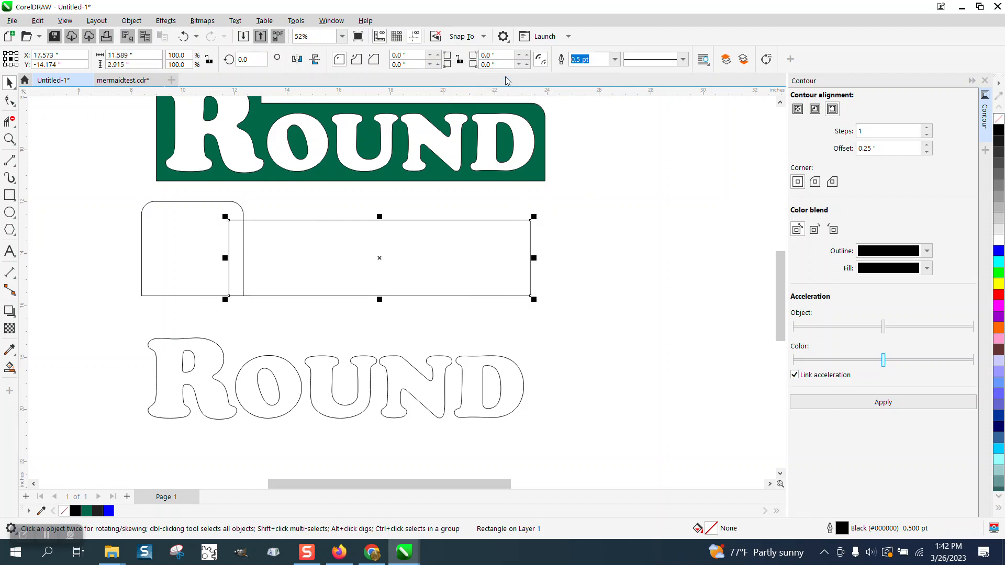
click(497, 55)
text(5)
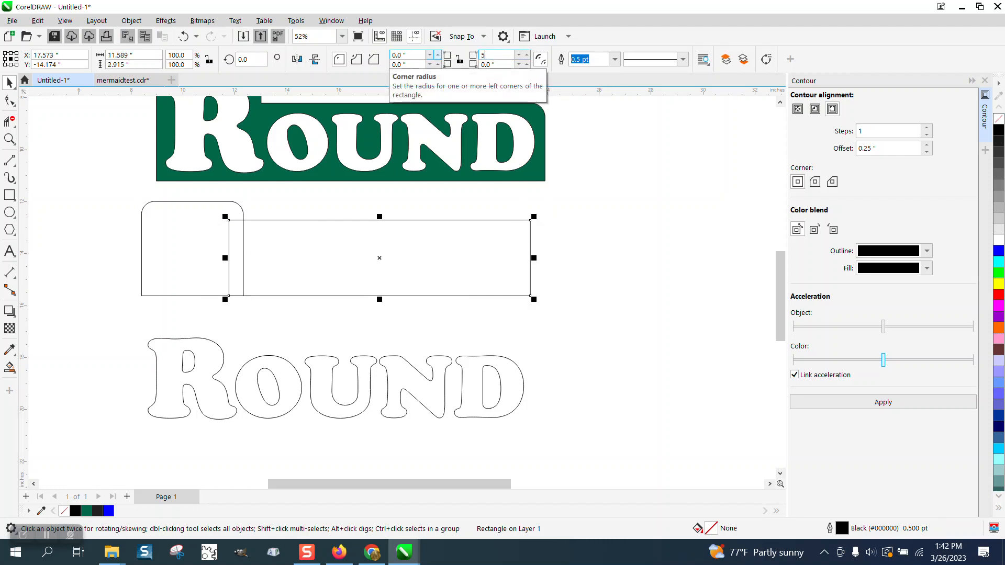
text(5)
key(Return)
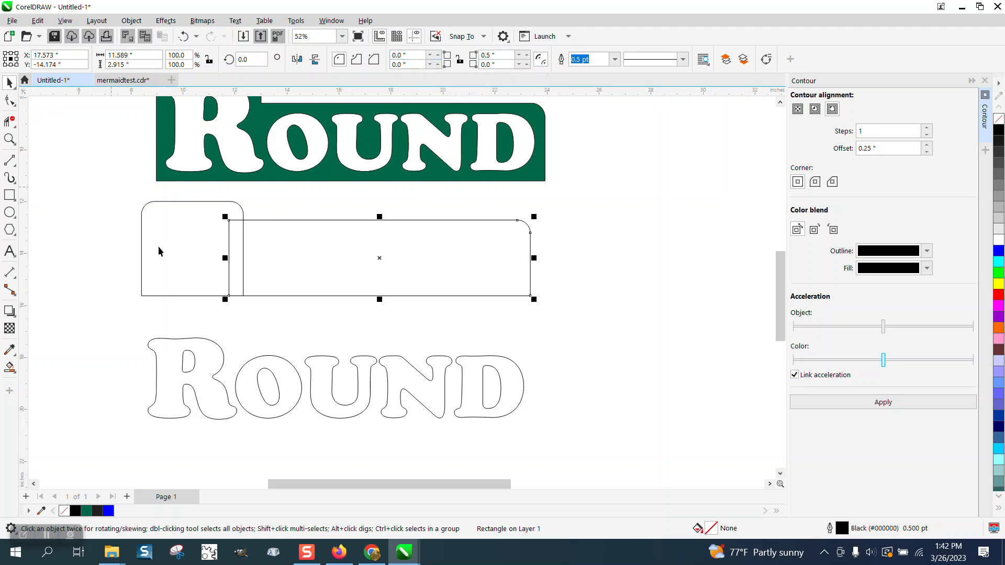
Weld the two rectangles into one stepped outline and move the five outlined letters straight up 5" into it.
drag(113, 191, 593, 340)
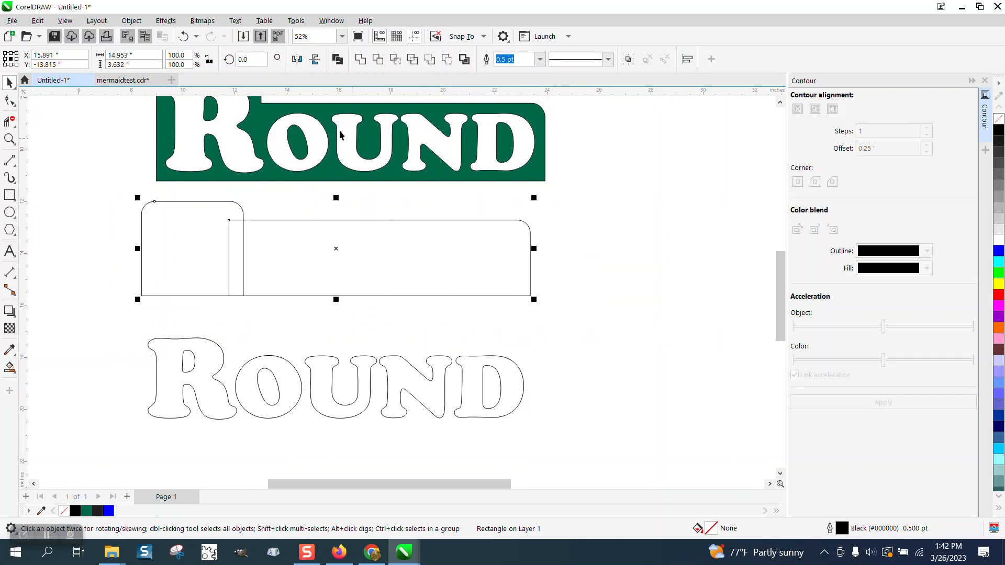
click(345, 62)
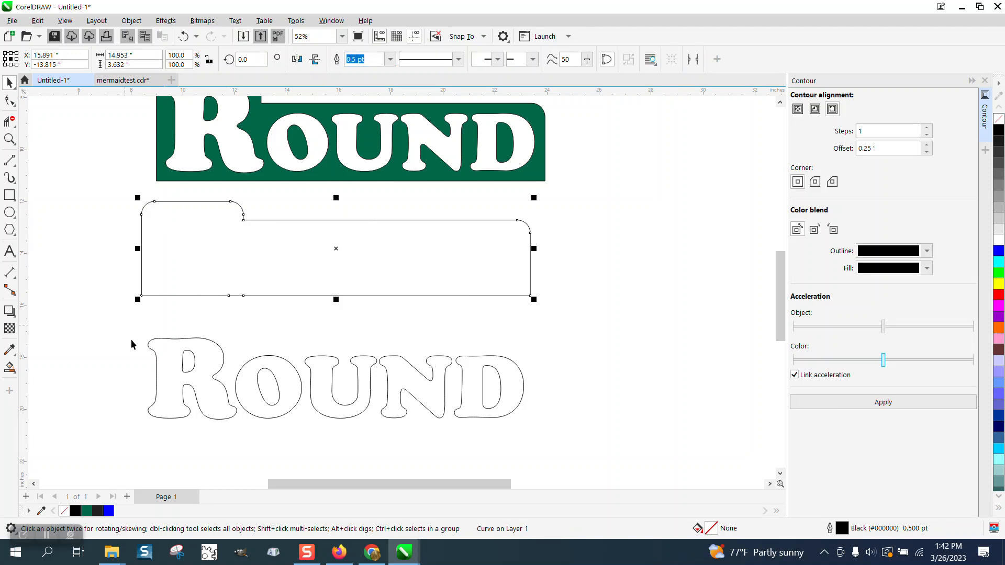
drag(128, 329, 537, 443)
key(Up)
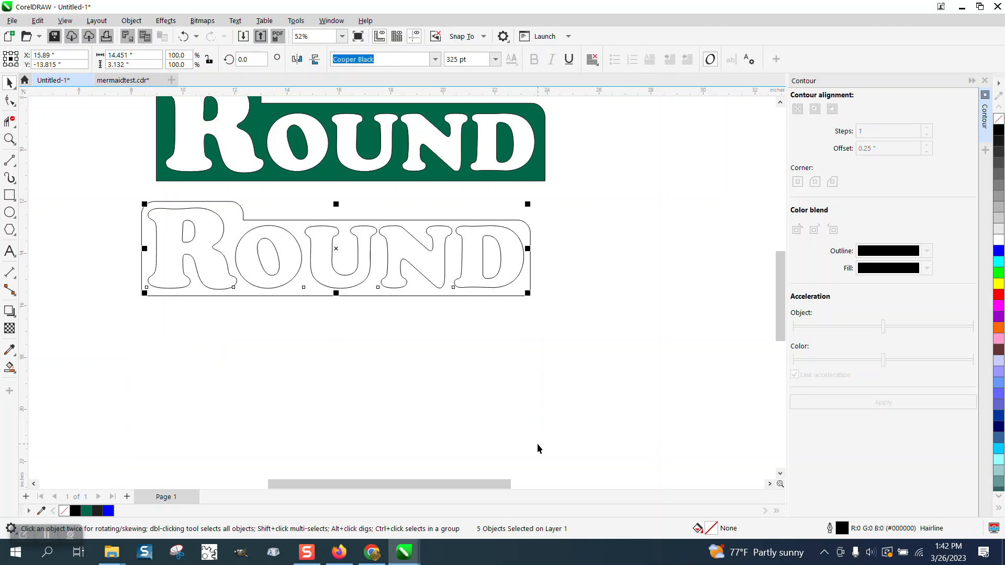
Shift the nodes of the rounded step between R and O about 0.42" to the left, narrowing the raised part.
scroll(333, 322, down, 1)
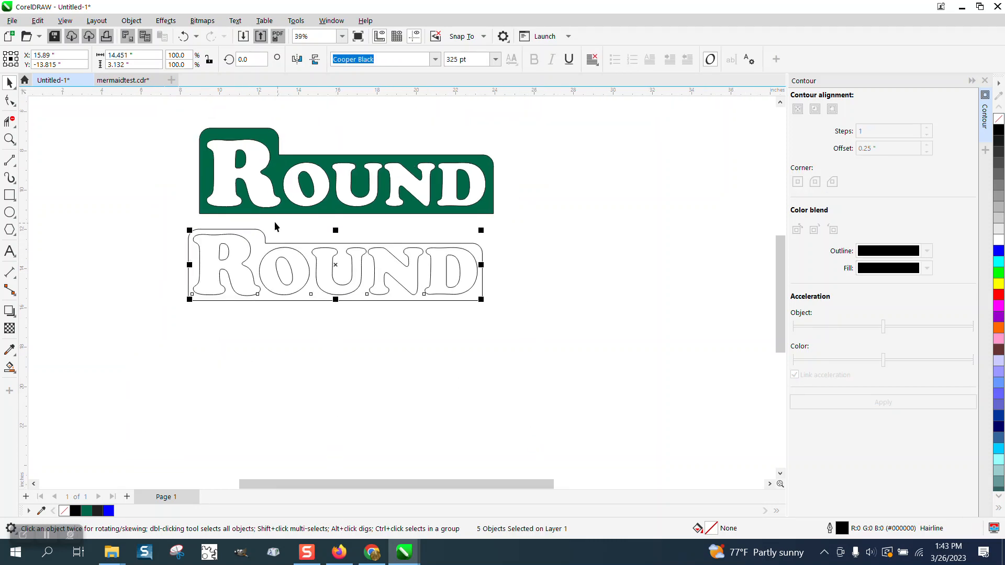
click(10, 138)
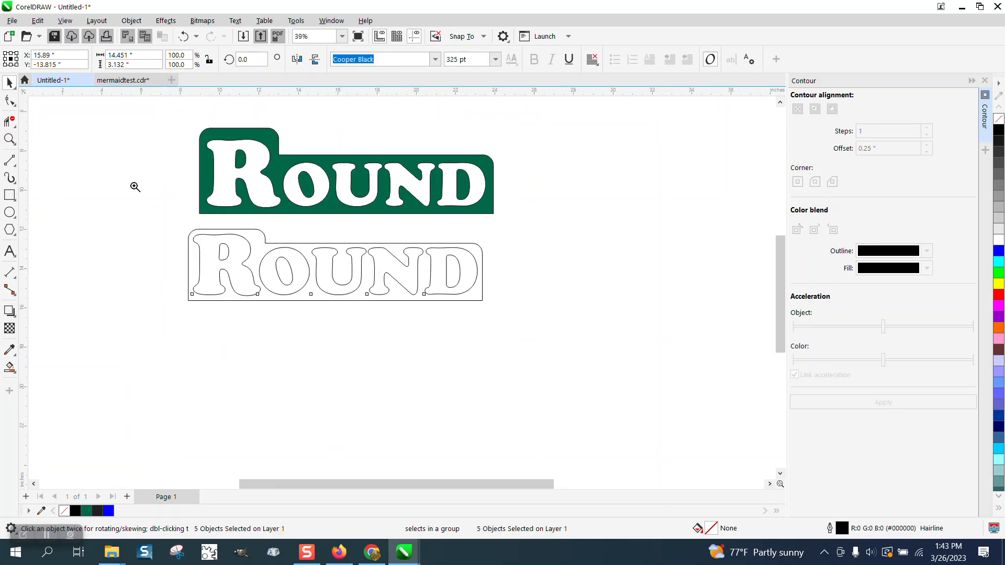
drag(167, 219, 481, 355)
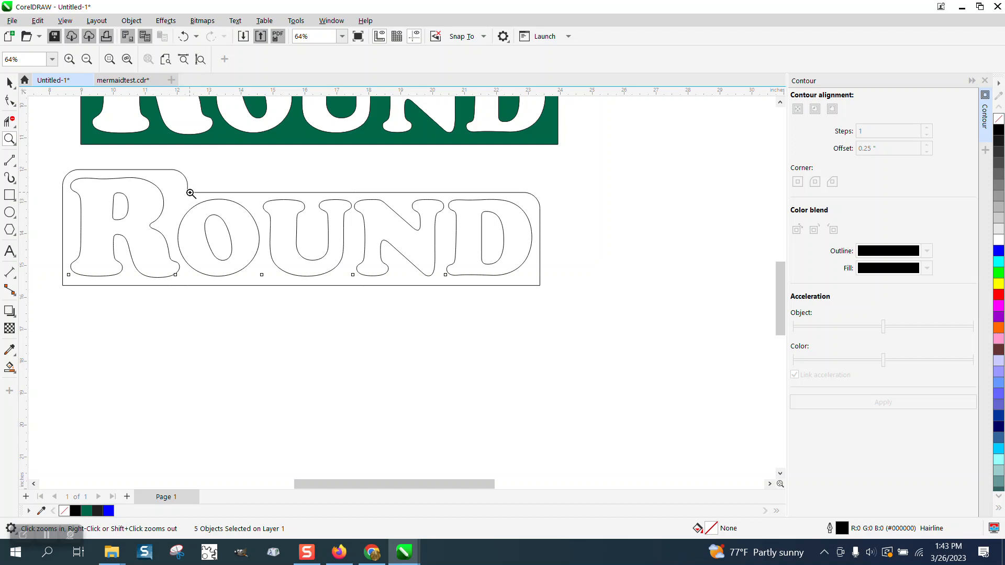
scroll(279, 233, down, 1)
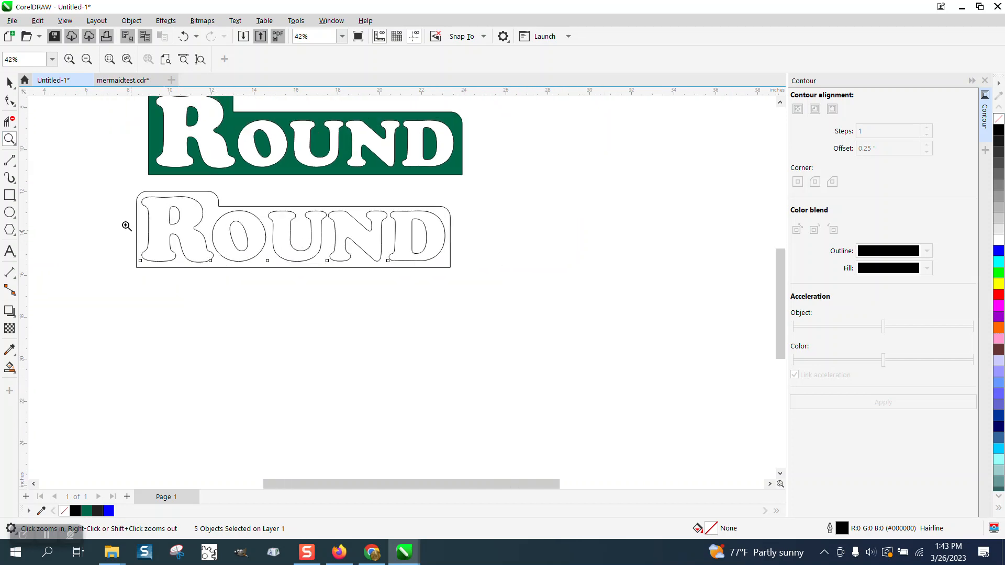
drag(123, 184, 355, 298)
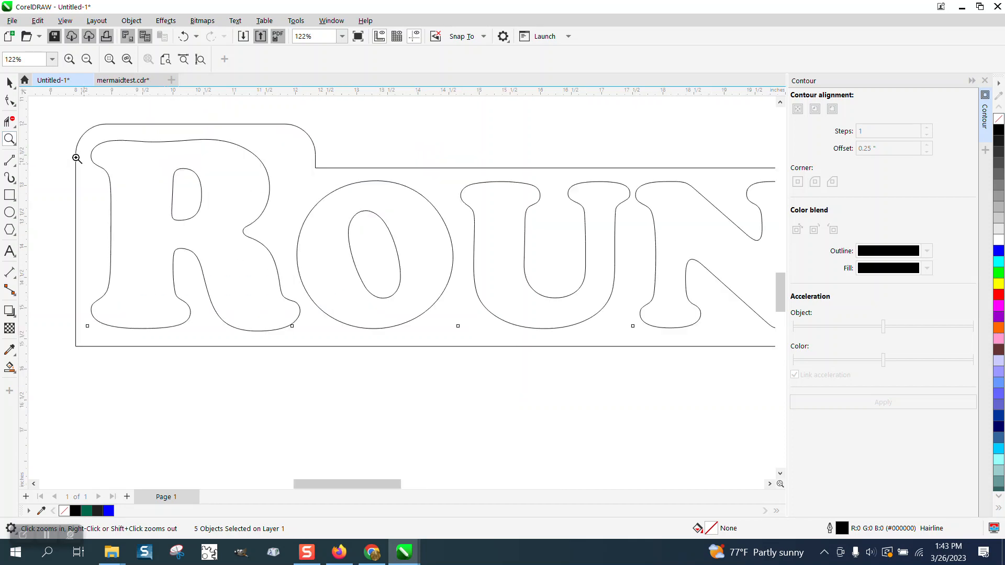
click(9, 99)
click(313, 143)
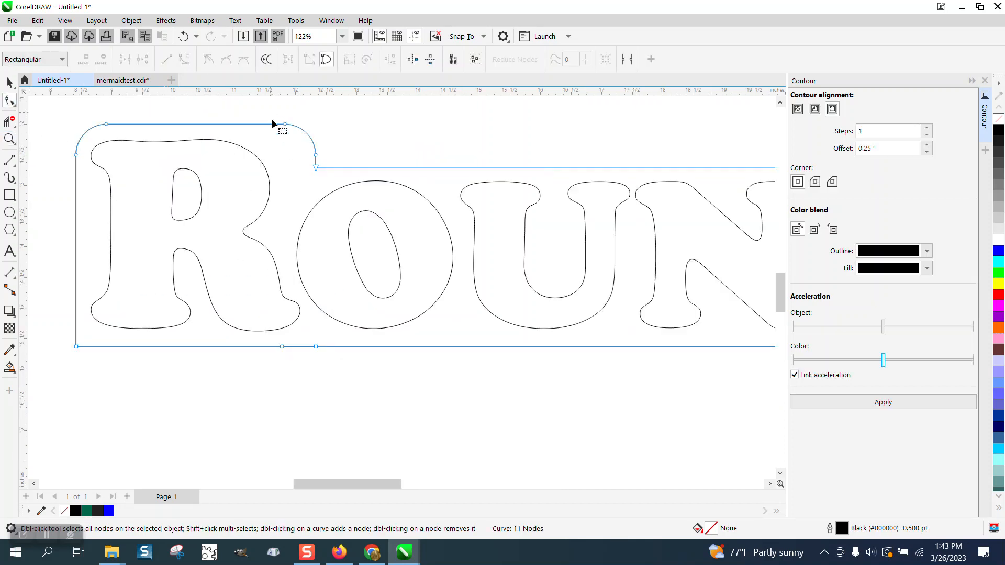
drag(300, 172, 344, 183)
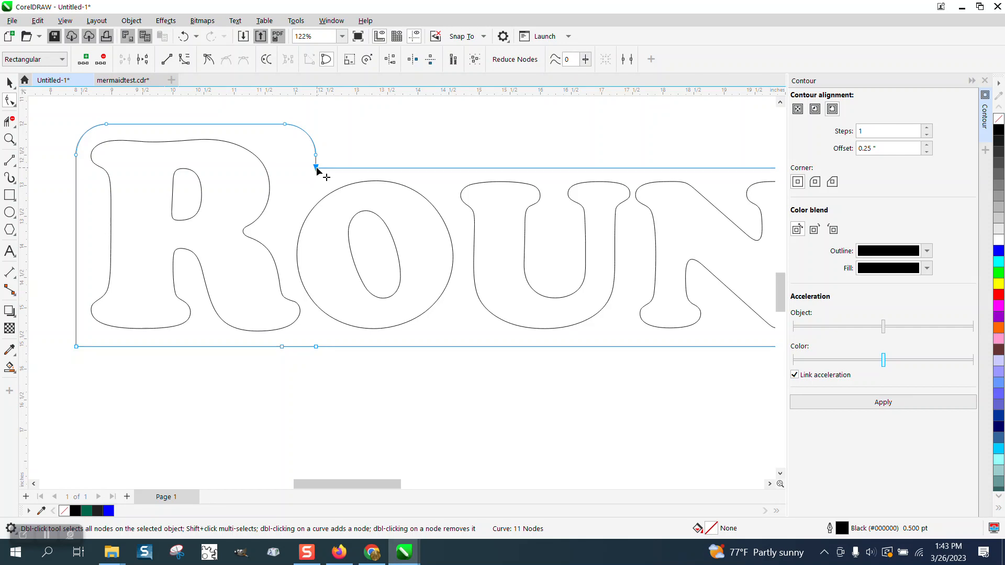
drag(316, 166, 292, 167)
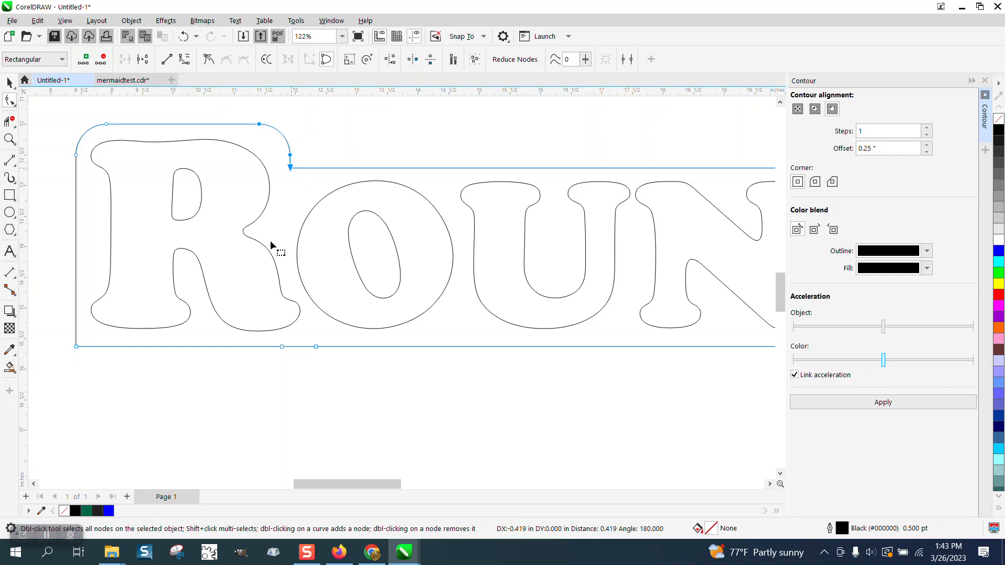
Smart Fill the stepped background and the counters of the R, O and D with blue.
scroll(139, 255, down, 2)
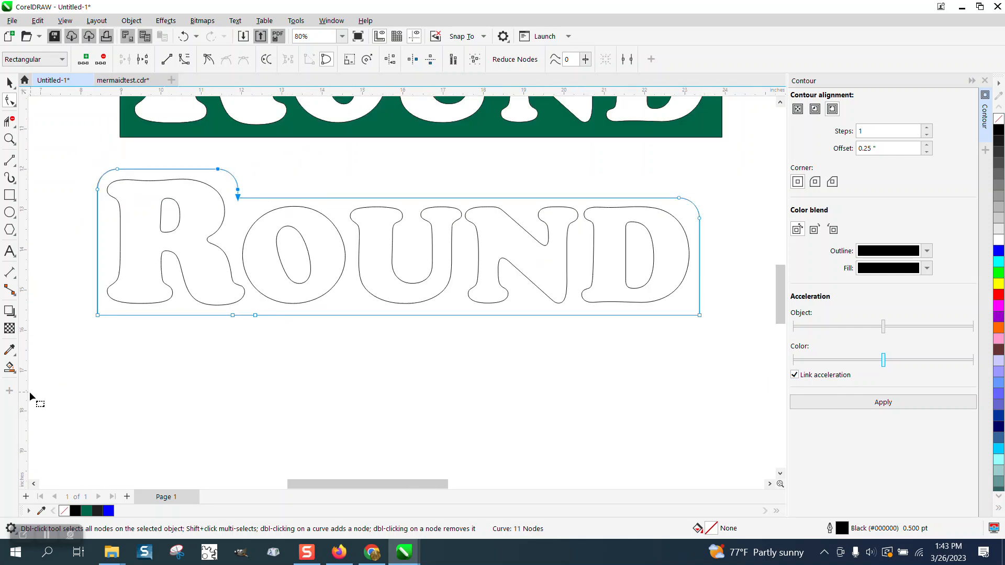
click(10, 368)
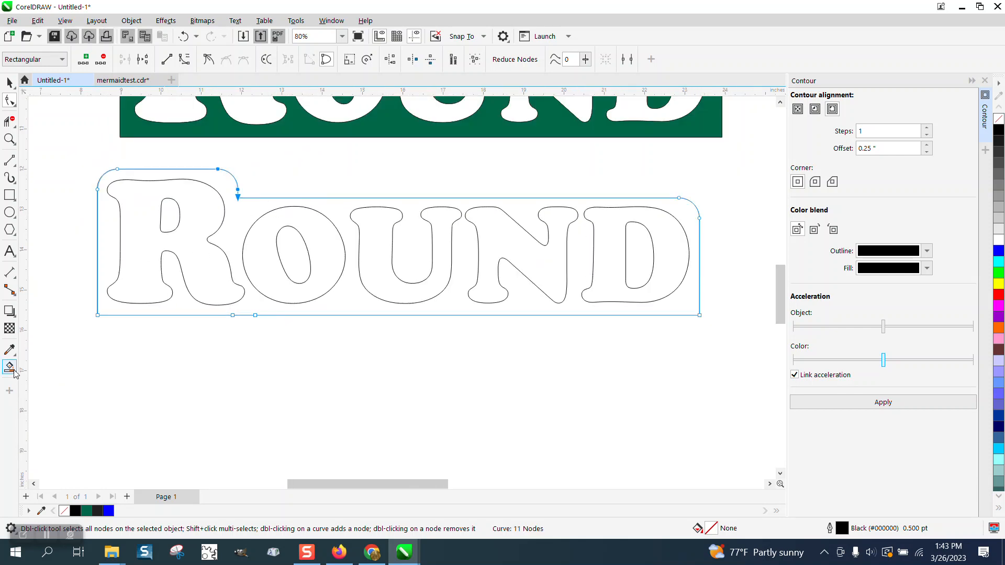
click(115, 242)
click(170, 215)
click(286, 244)
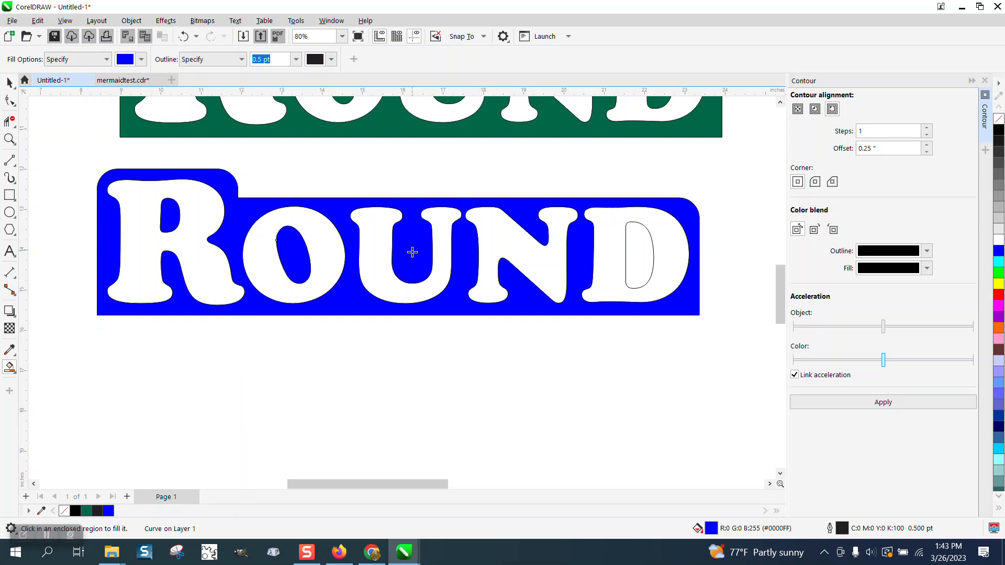
click(640, 258)
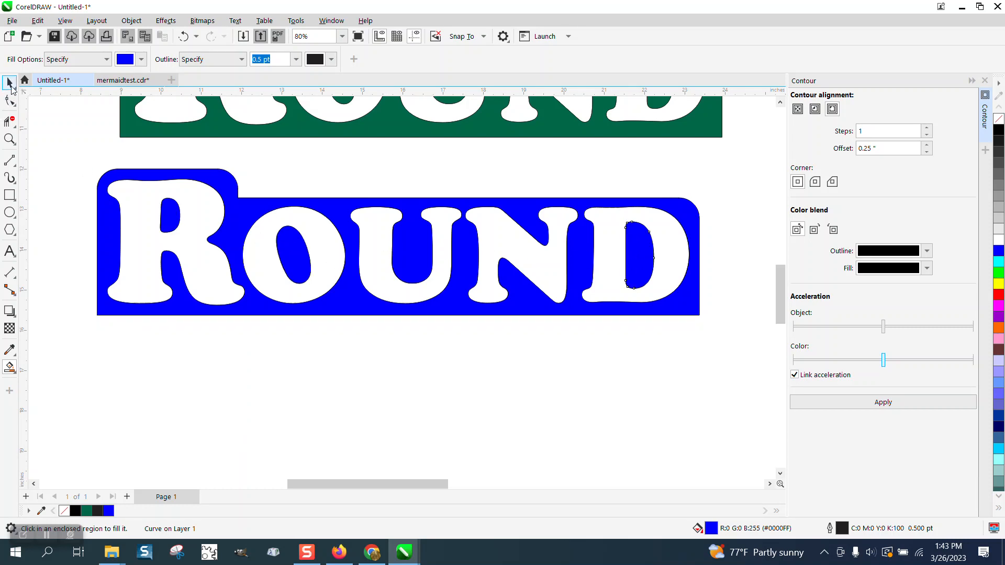
Select the entire blue sign, including its background, counter fills and letters.
key(space)
drag(76, 162, 724, 370)
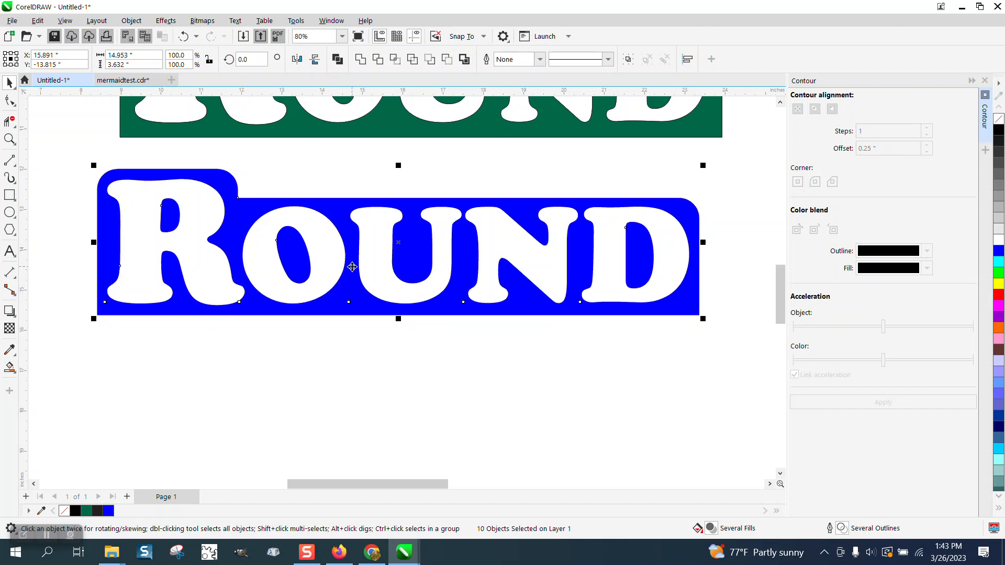
scroll(345, 264, down, 2)
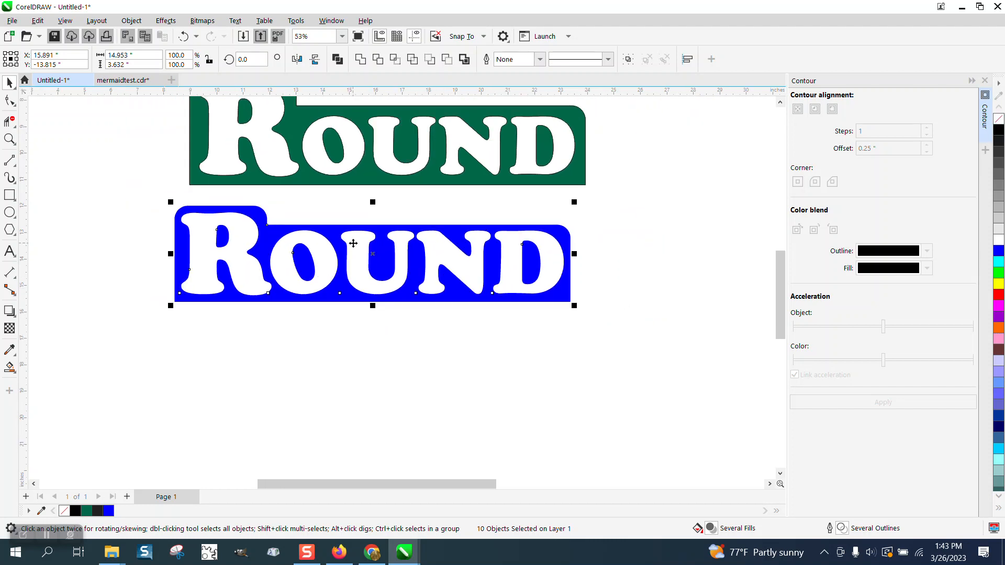